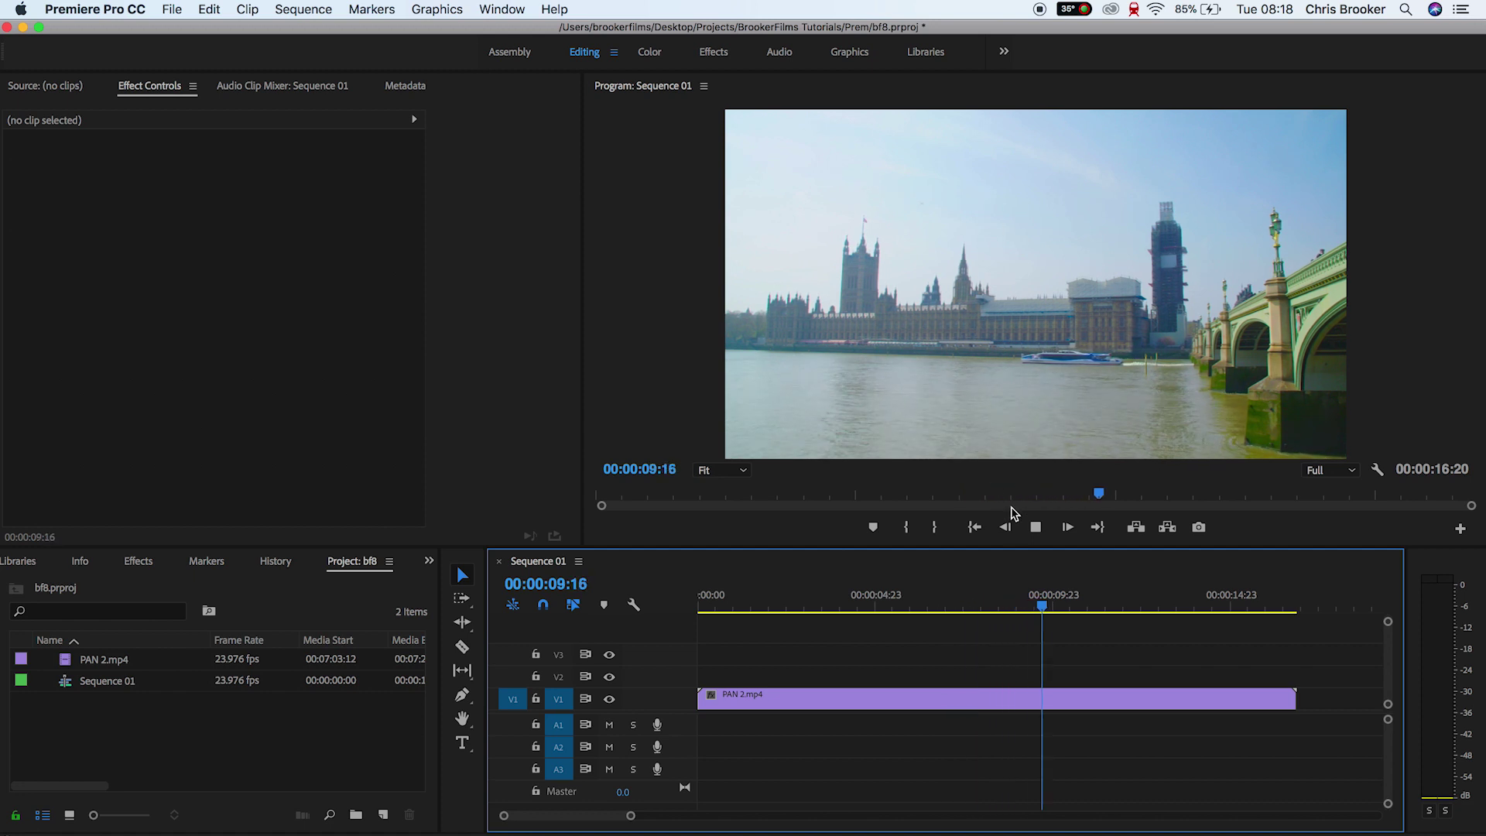
# Step: Create a default adjustment layer and place it on V2 above the Thames footage
pyautogui.moveTo(1041, 598); pyautogui.dragTo(929, 597)
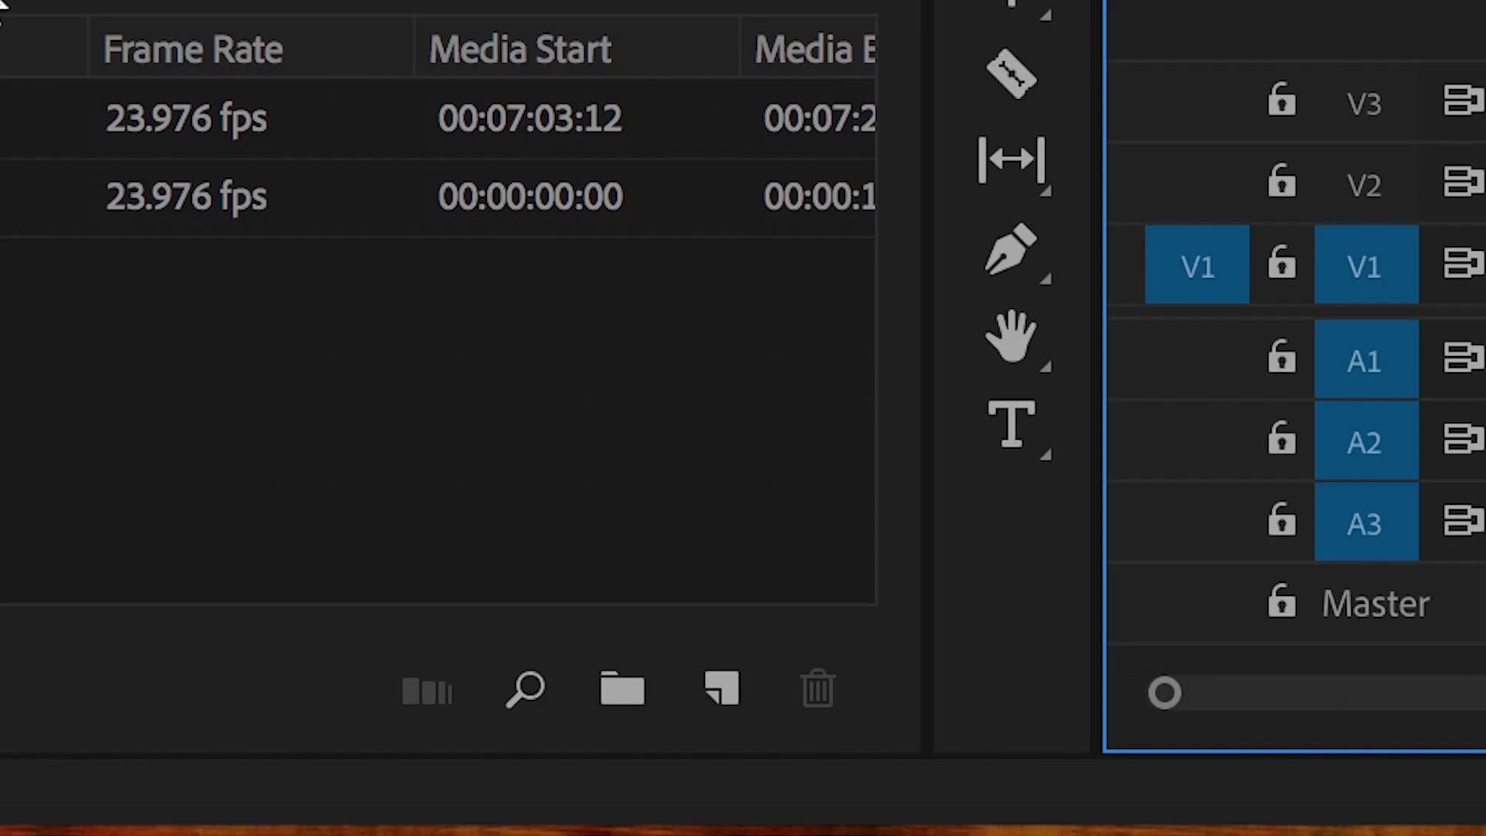
pyautogui.click(382, 814)
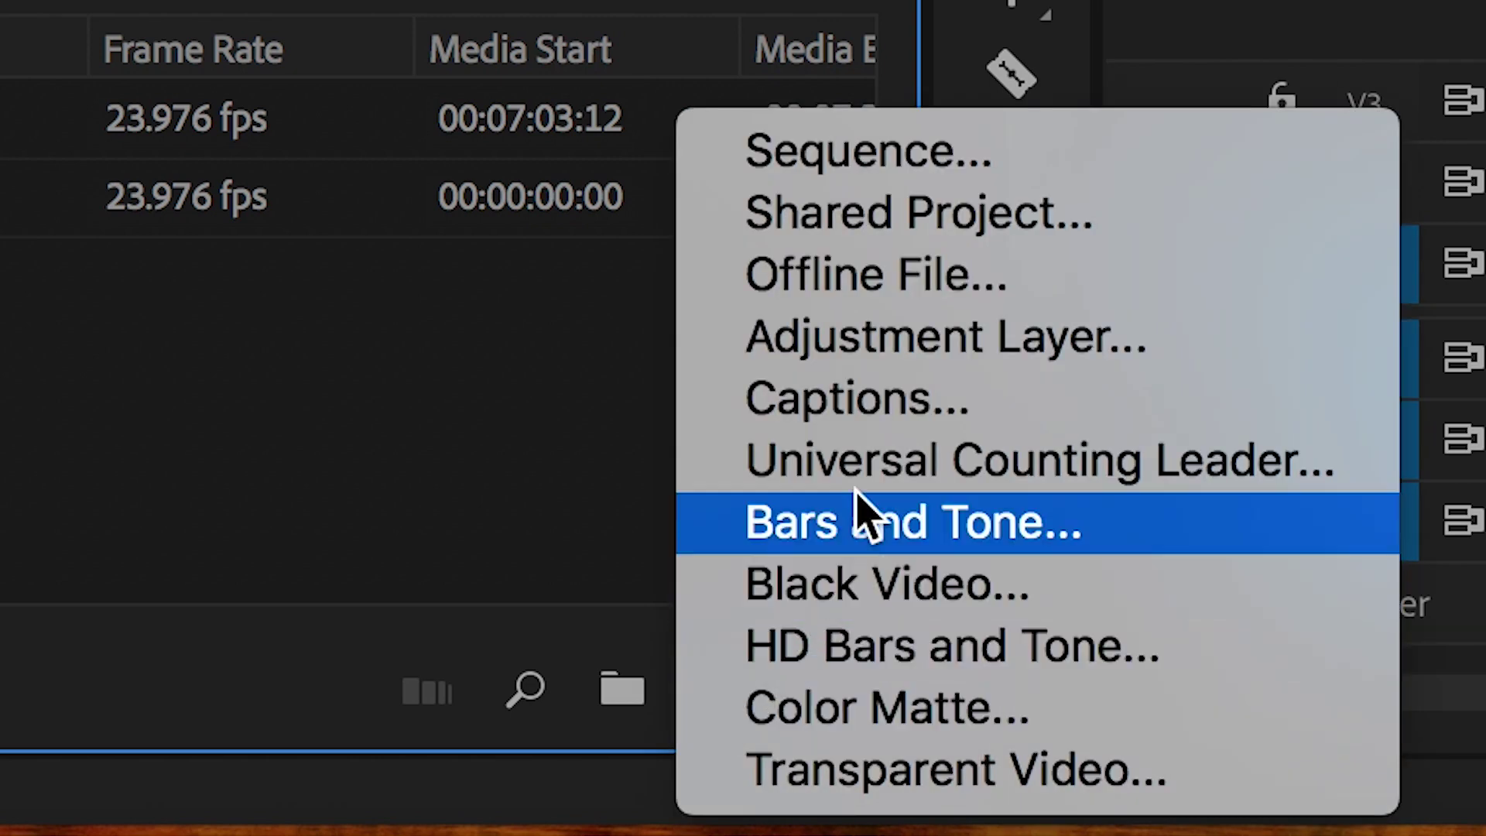
pyautogui.click(858, 353)
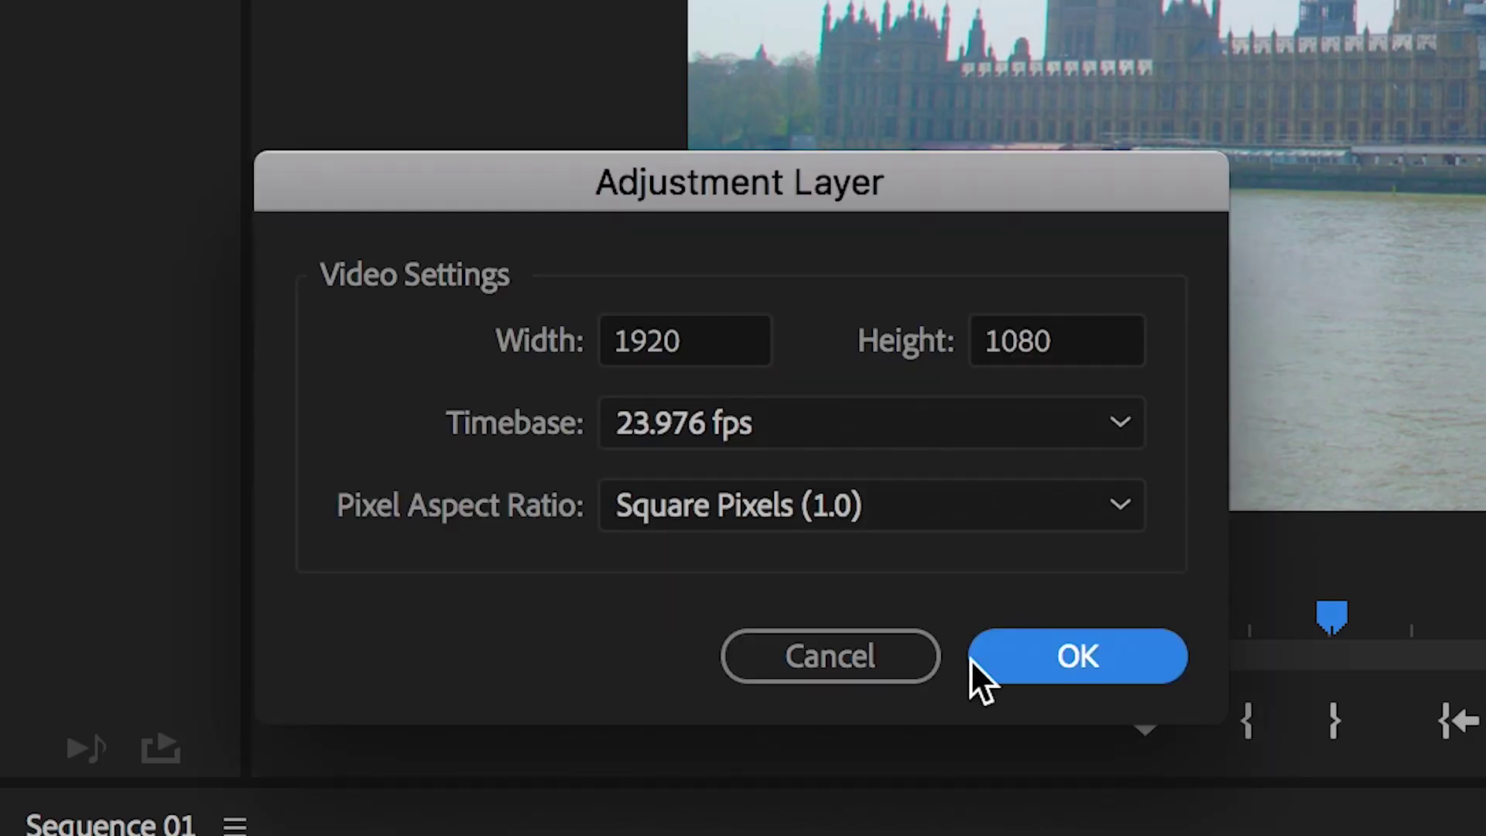
pyautogui.click(1069, 656)
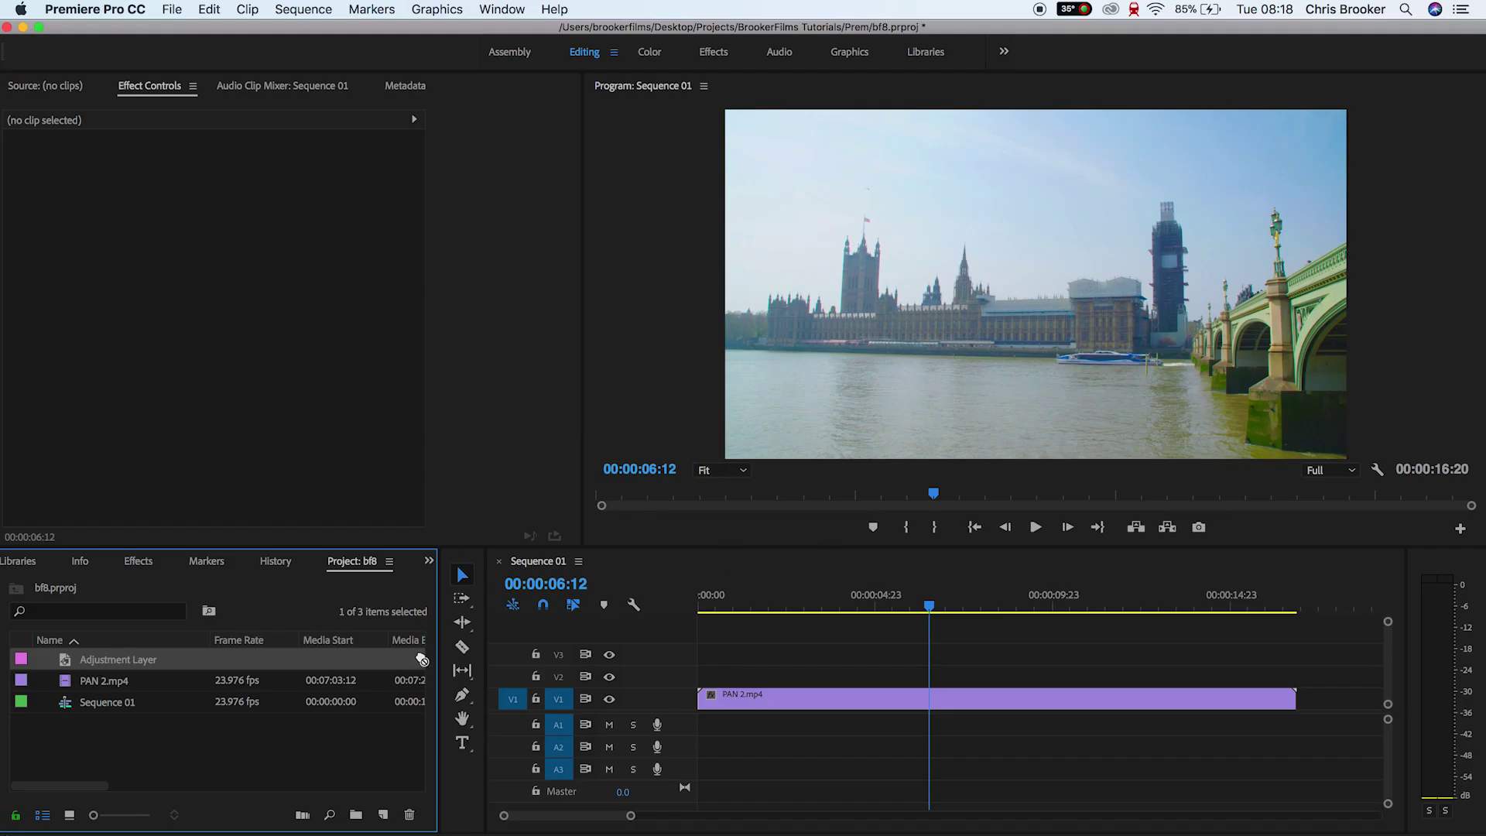
pyautogui.moveTo(421, 659); pyautogui.dragTo(1296, 675)
# Step: Stretch the adjustment layer to the footage's end and add an ellipse mask over the clock tower
pyautogui.click(1237, 676)
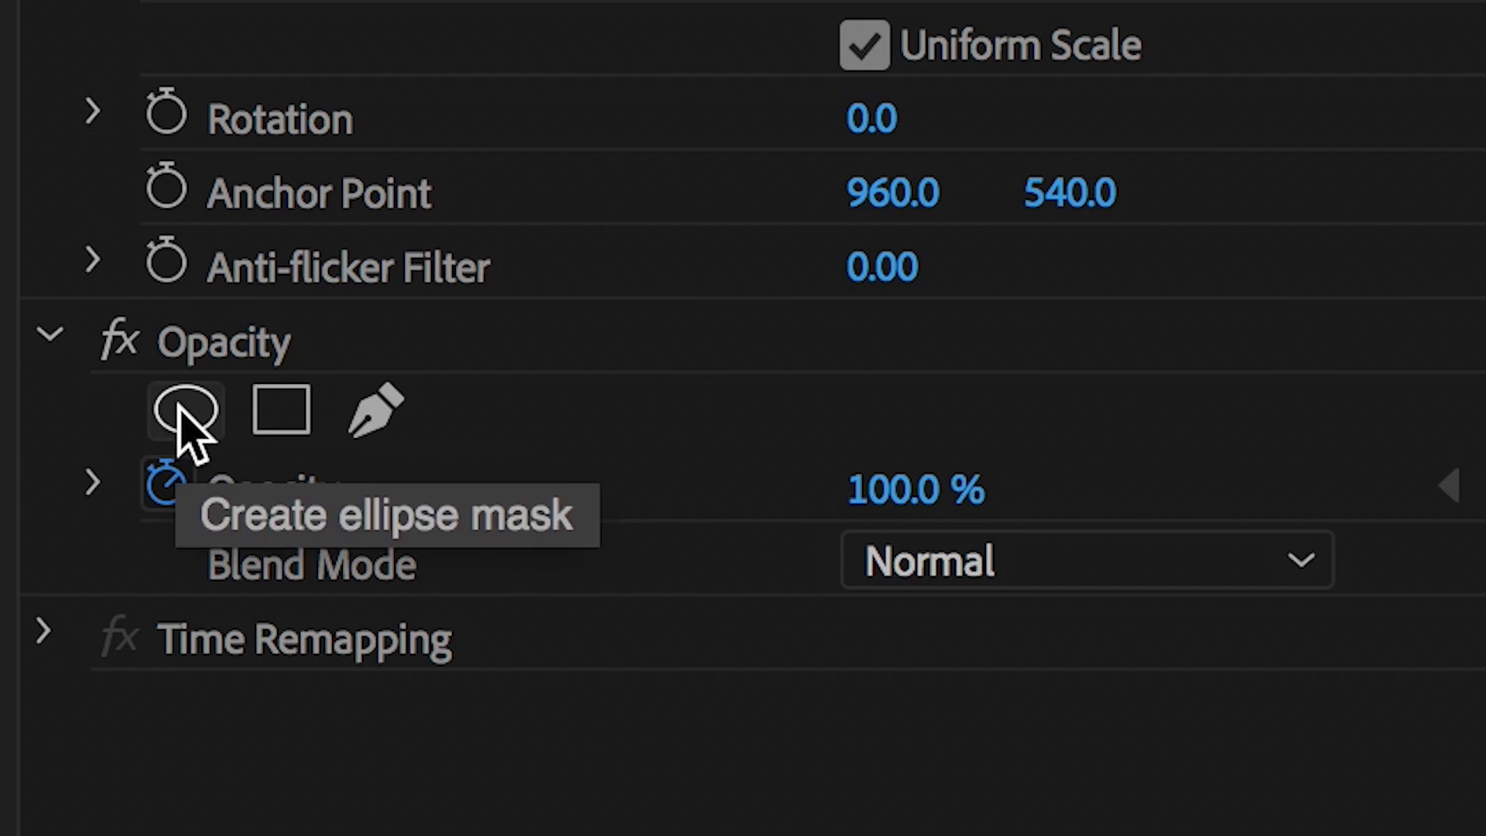
pyautogui.click(185, 414)
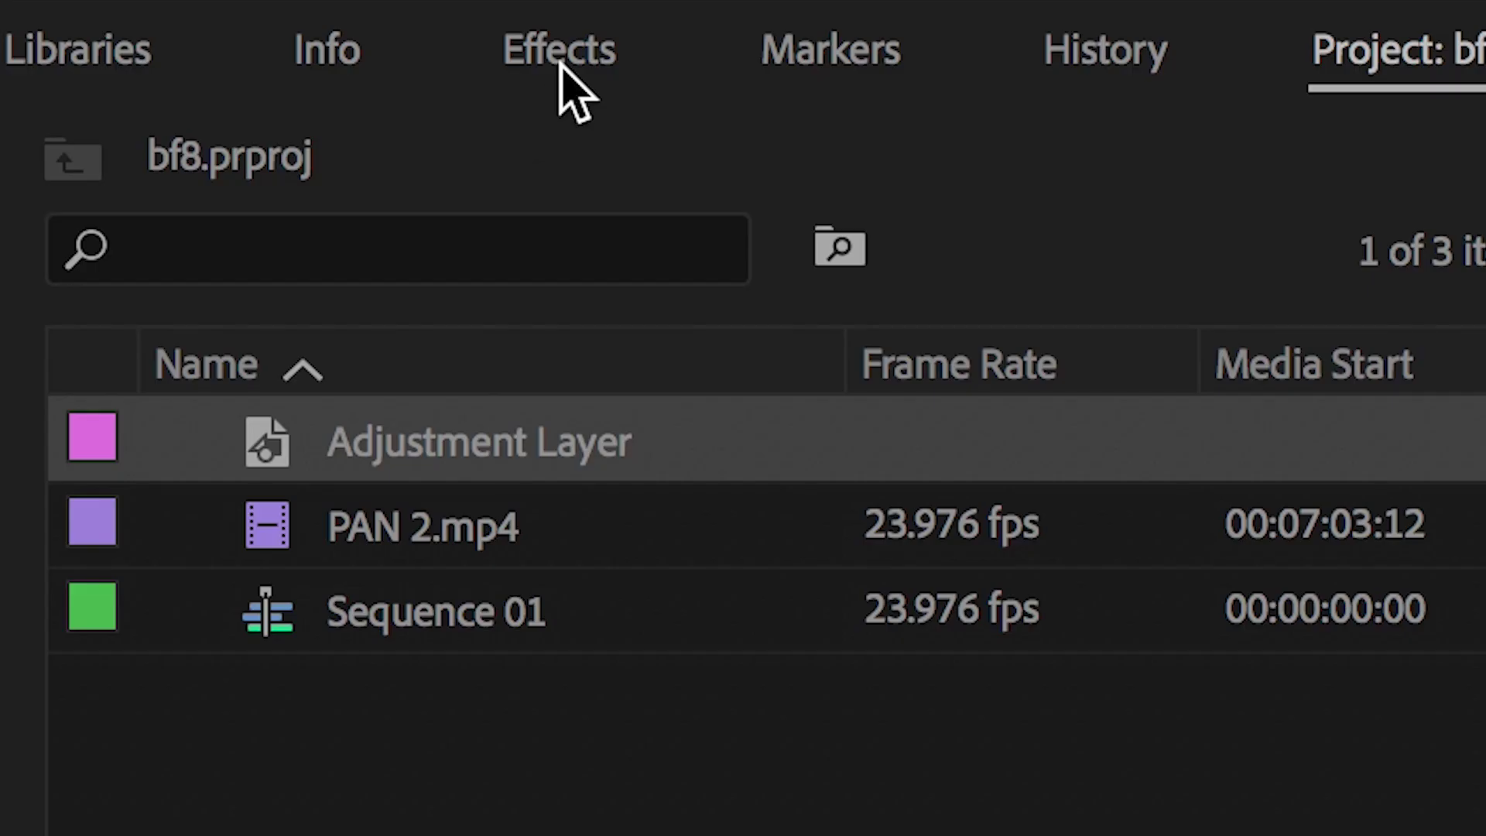
pyautogui.click(559, 54)
# Step: Apply Levels to the adjustment layer with RGB Gamma 34 and RGB Black Output Level 32
pyautogui.click(534, 136)
pyautogui.write('lev')
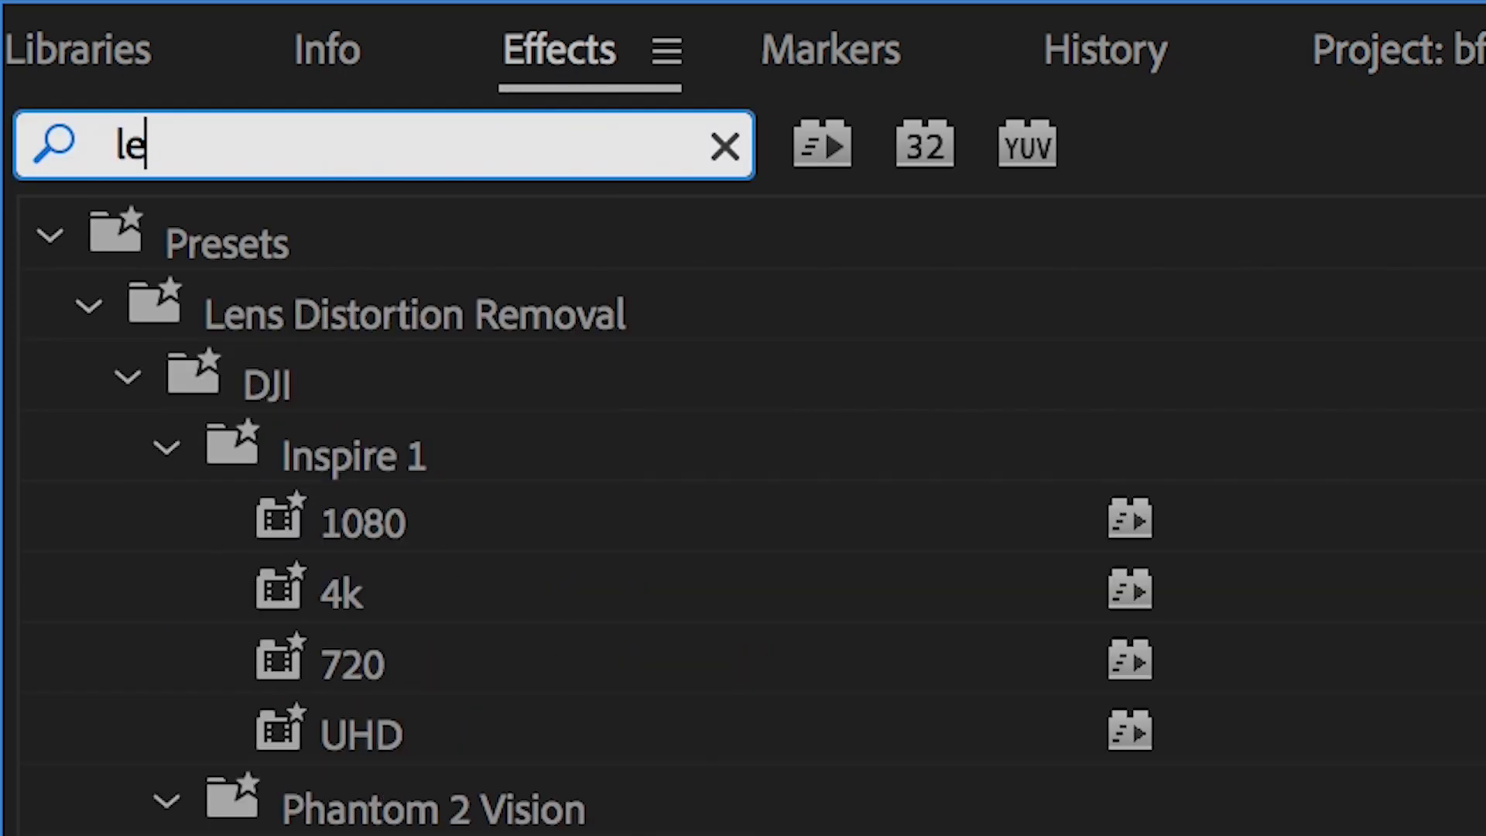
pyautogui.click(281, 686)
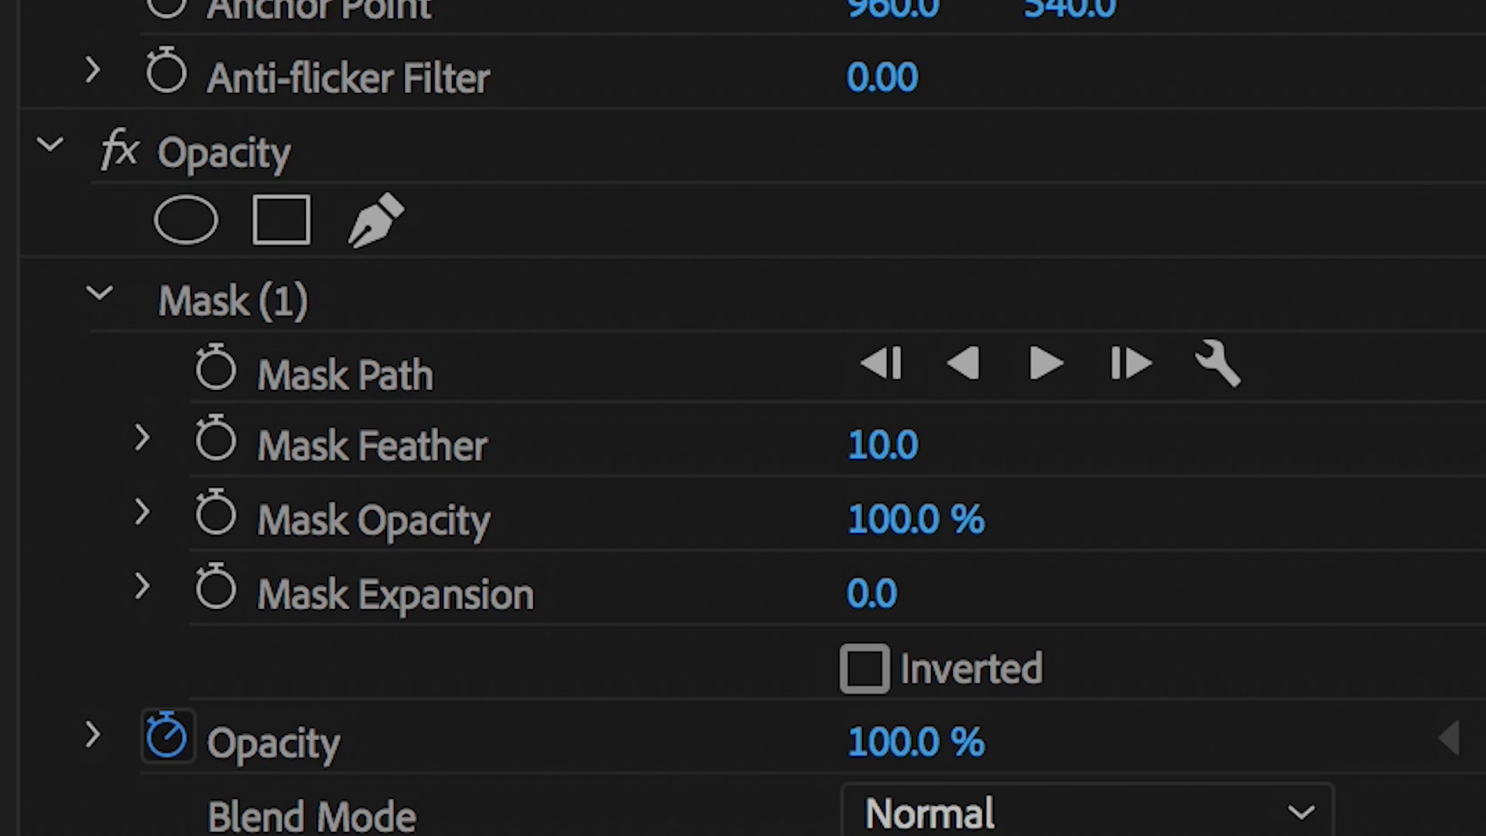
pyautogui.scroll(-10, 743, 418)
pyautogui.click(382, 276)
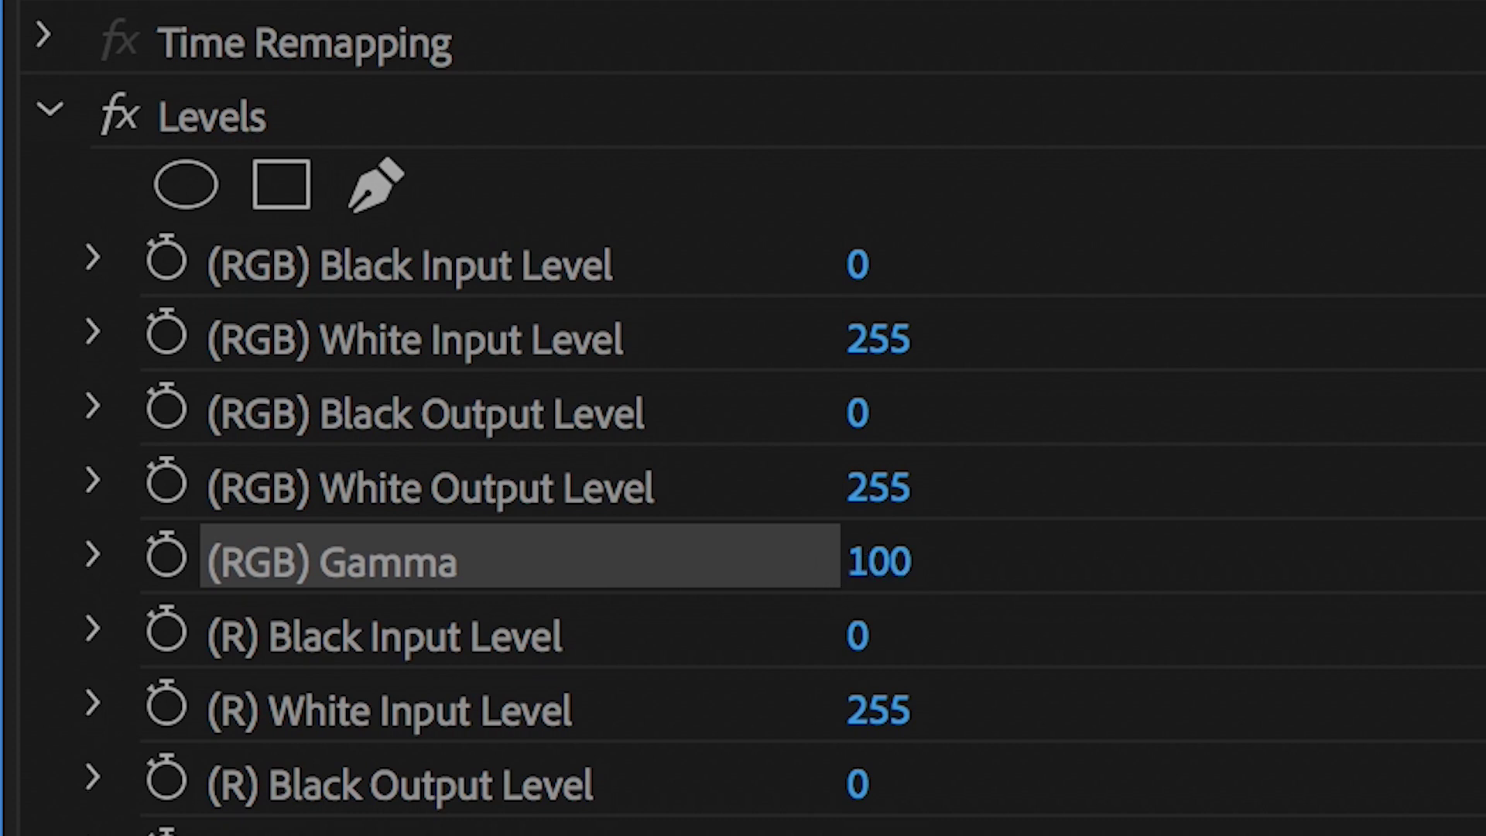
pyautogui.moveTo(879, 561); pyautogui.dragTo(768, 561)
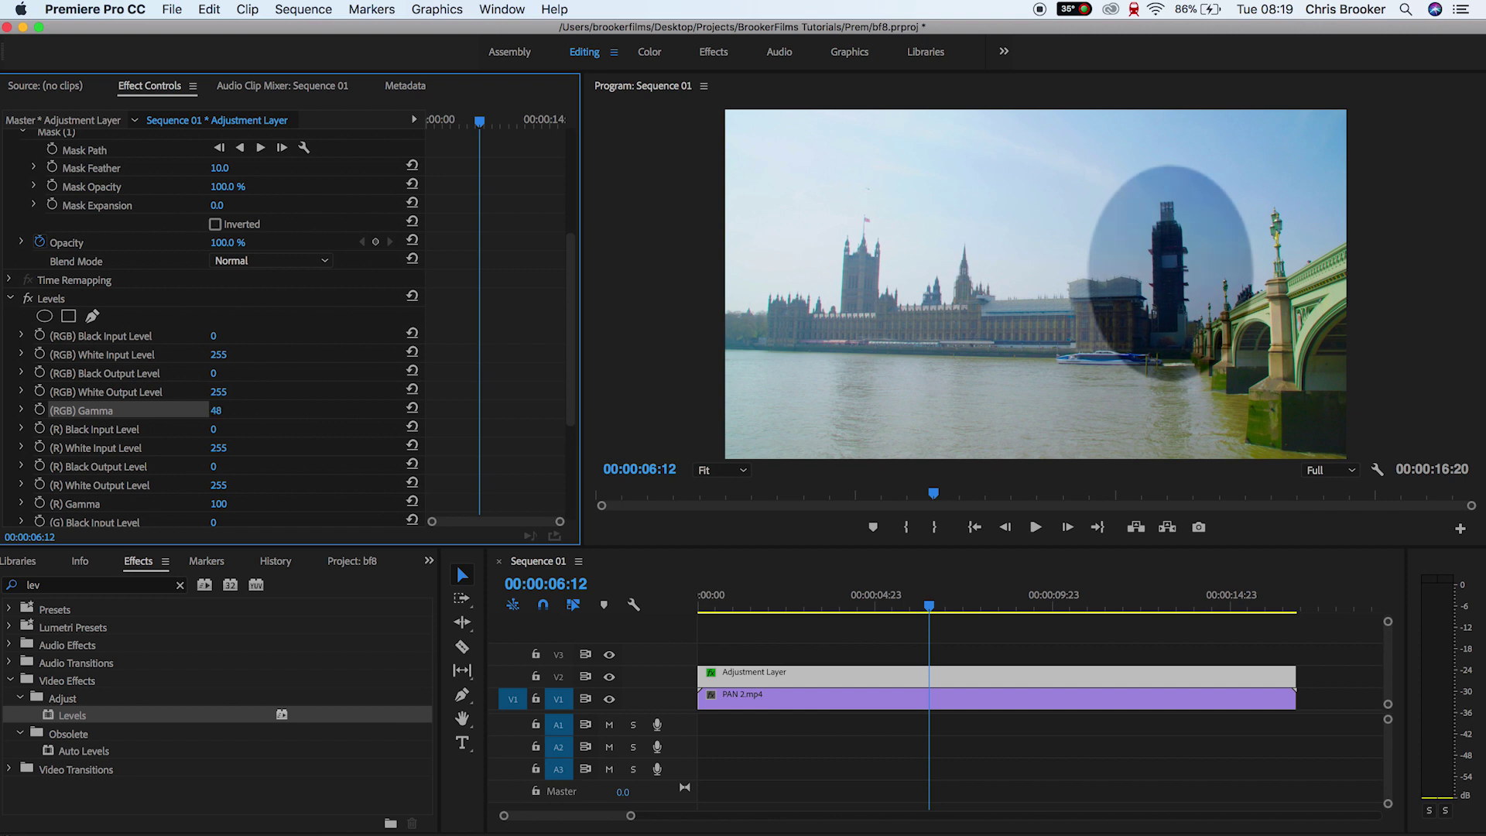
pyautogui.moveTo(215, 373); pyautogui.dragTo(220, 411)
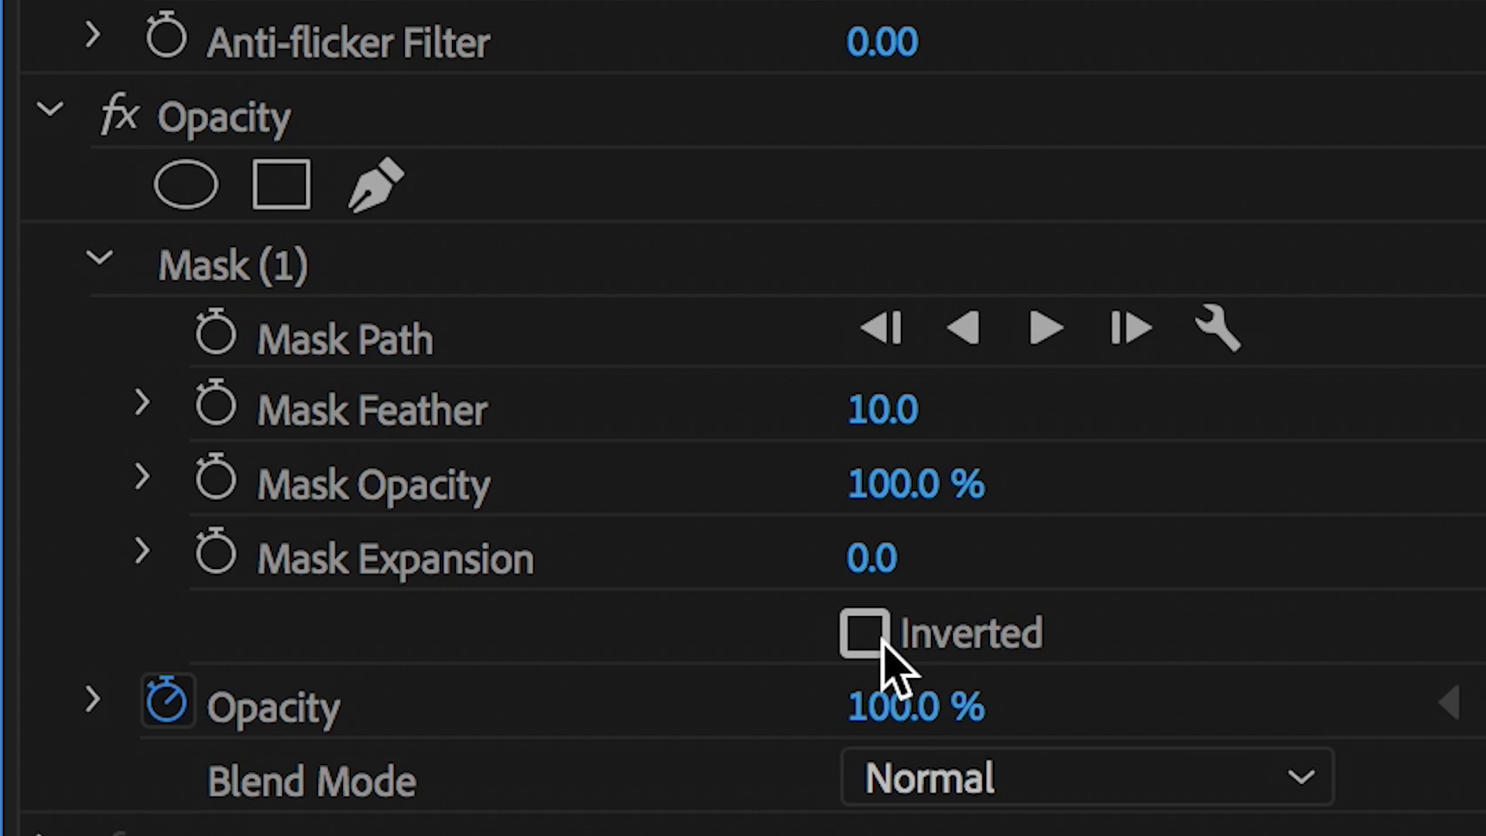
# Step: Invert the ellipse mask and set Mask Feather to 77, returning to 00:00:03:04
pyautogui.click(873, 641)
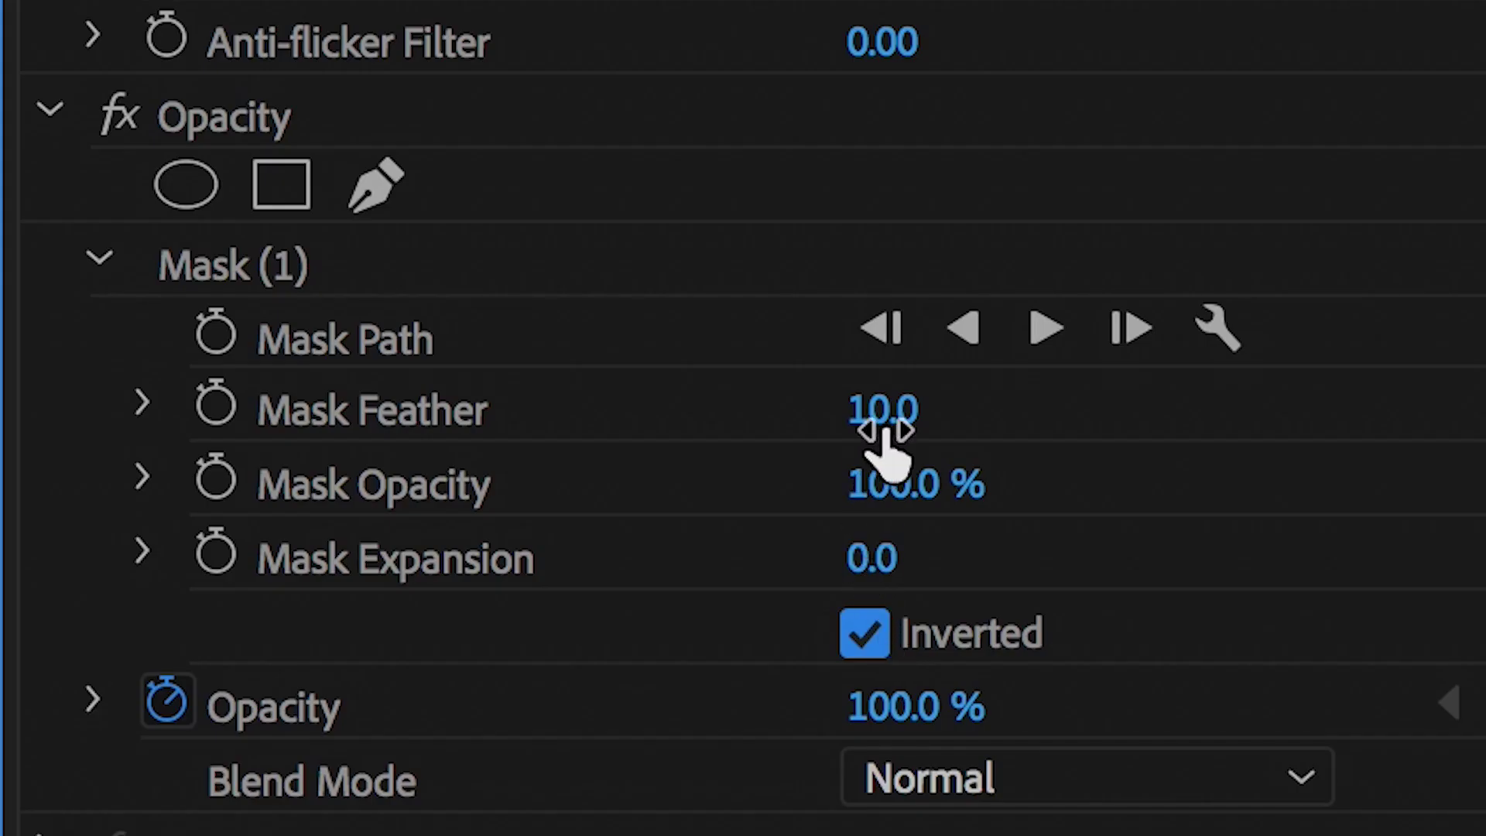
pyautogui.moveTo(882, 412); pyautogui.dragTo(958, 412)
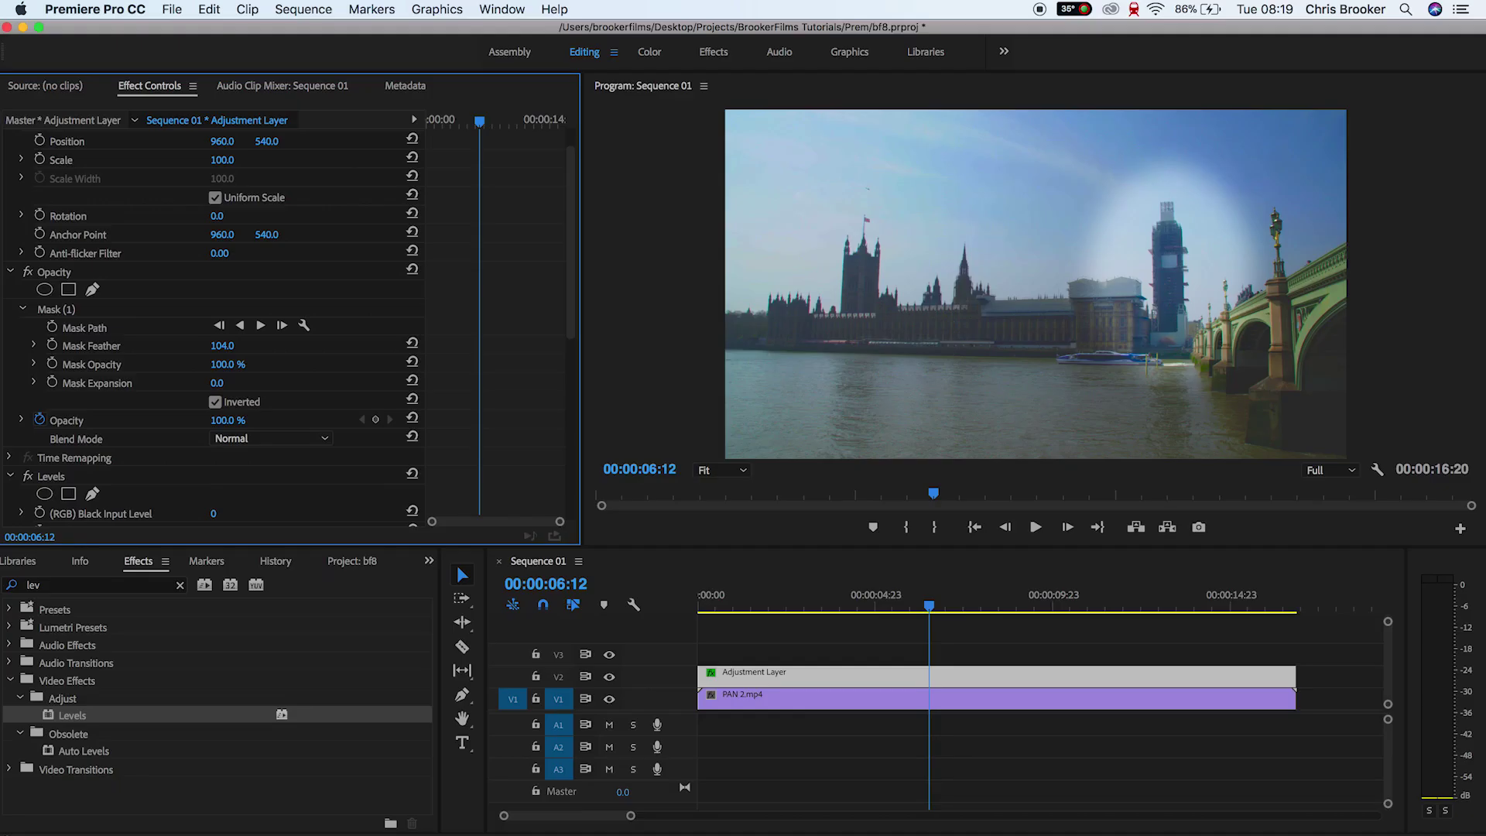
pyautogui.moveTo(222, 345)
pyautogui.mouseDown()
pyautogui.moveTo(193, 345)
pyautogui.moveTo(205, 345)
pyautogui.mouseUp()
pyautogui.moveTo(919, 594); pyautogui.dragTo(810, 594)
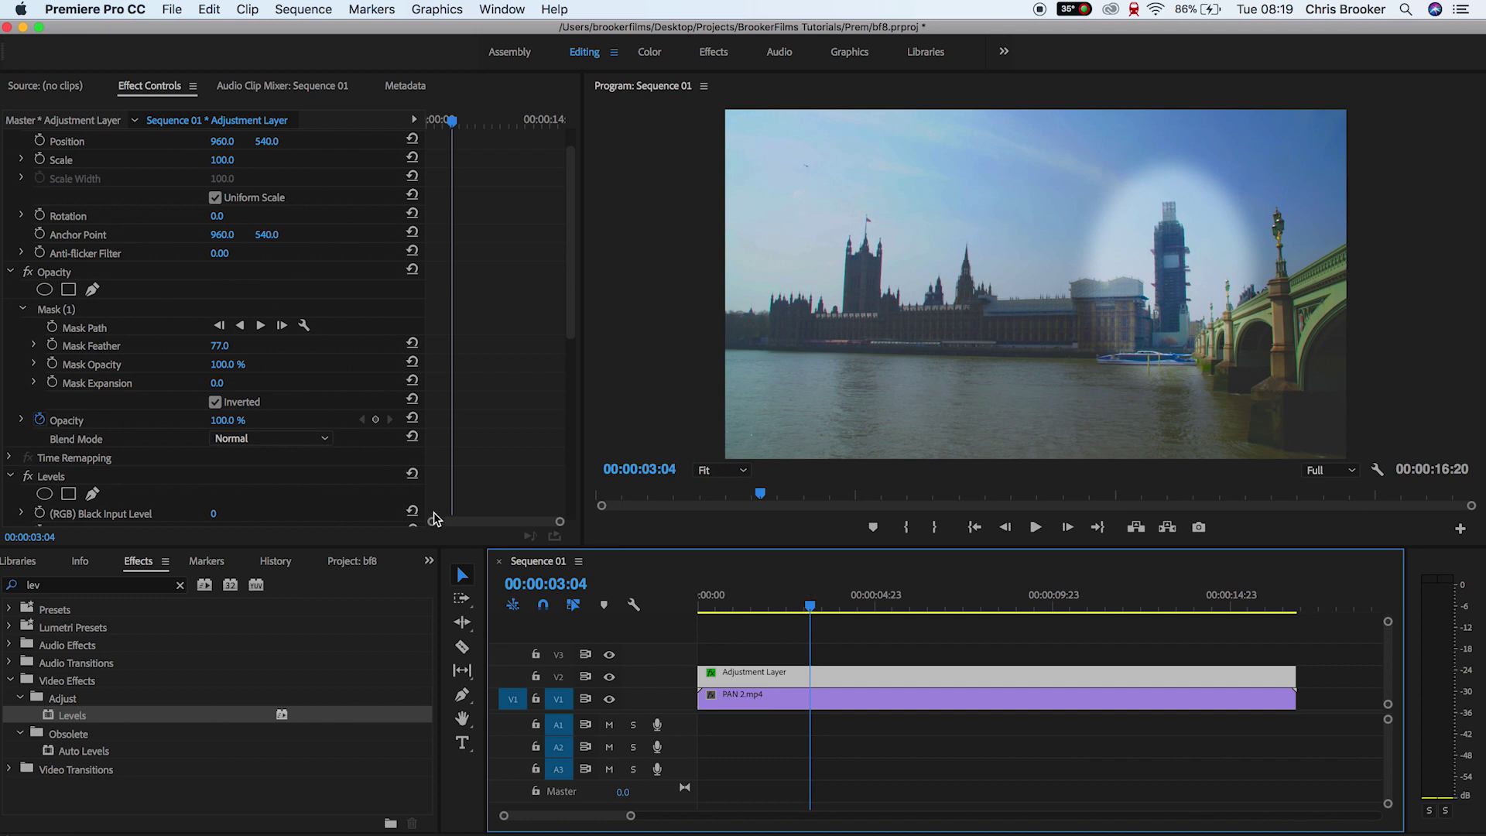
pyautogui.scroll(2, 492, 457)
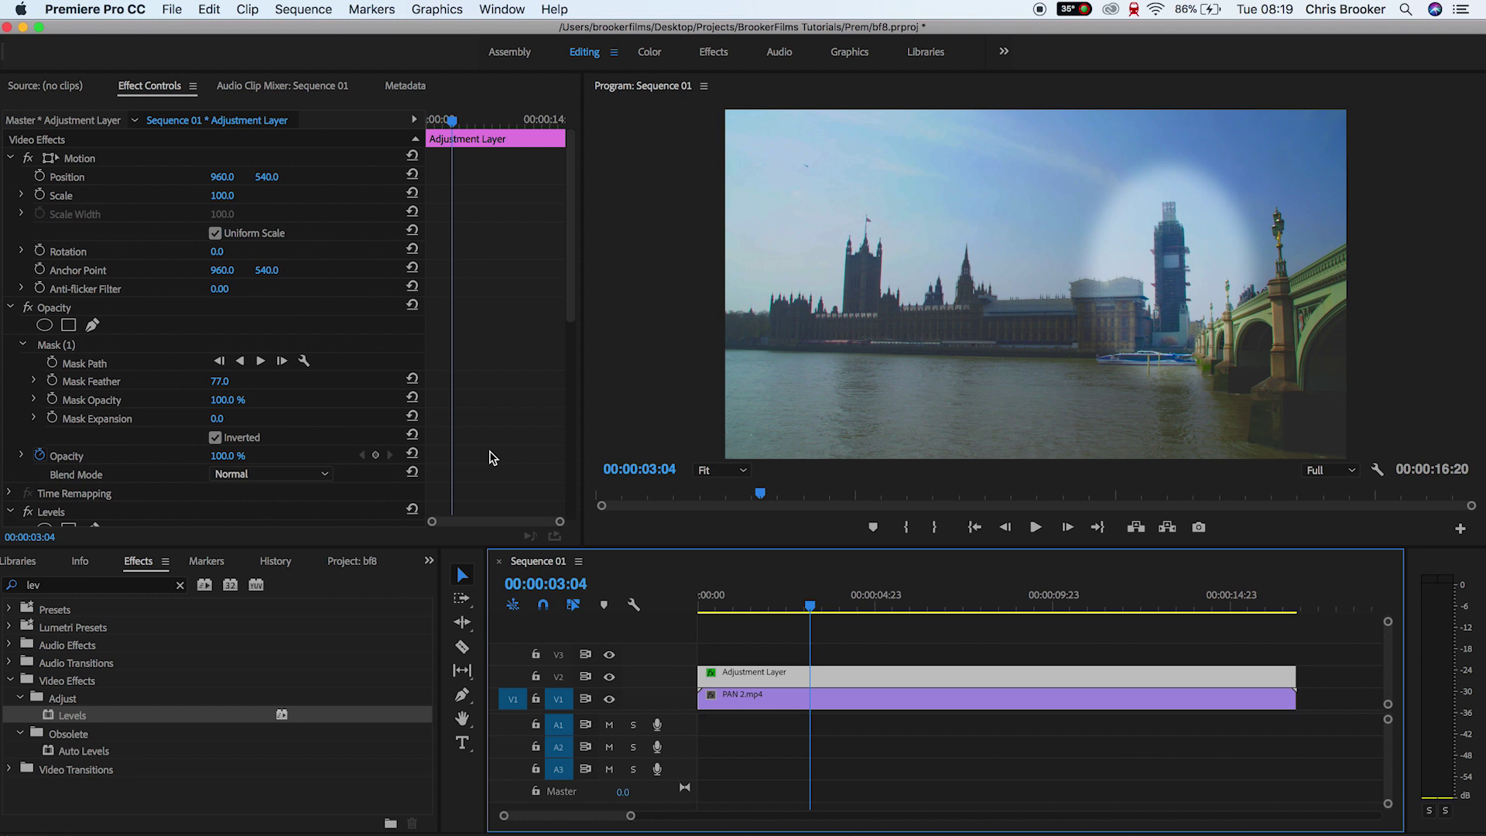
# Step: Keyframe the adjustment layer's Opacity at 0% initially and 100% at 00:00:04:09
pyautogui.click(226, 455)
pyautogui.write('0')
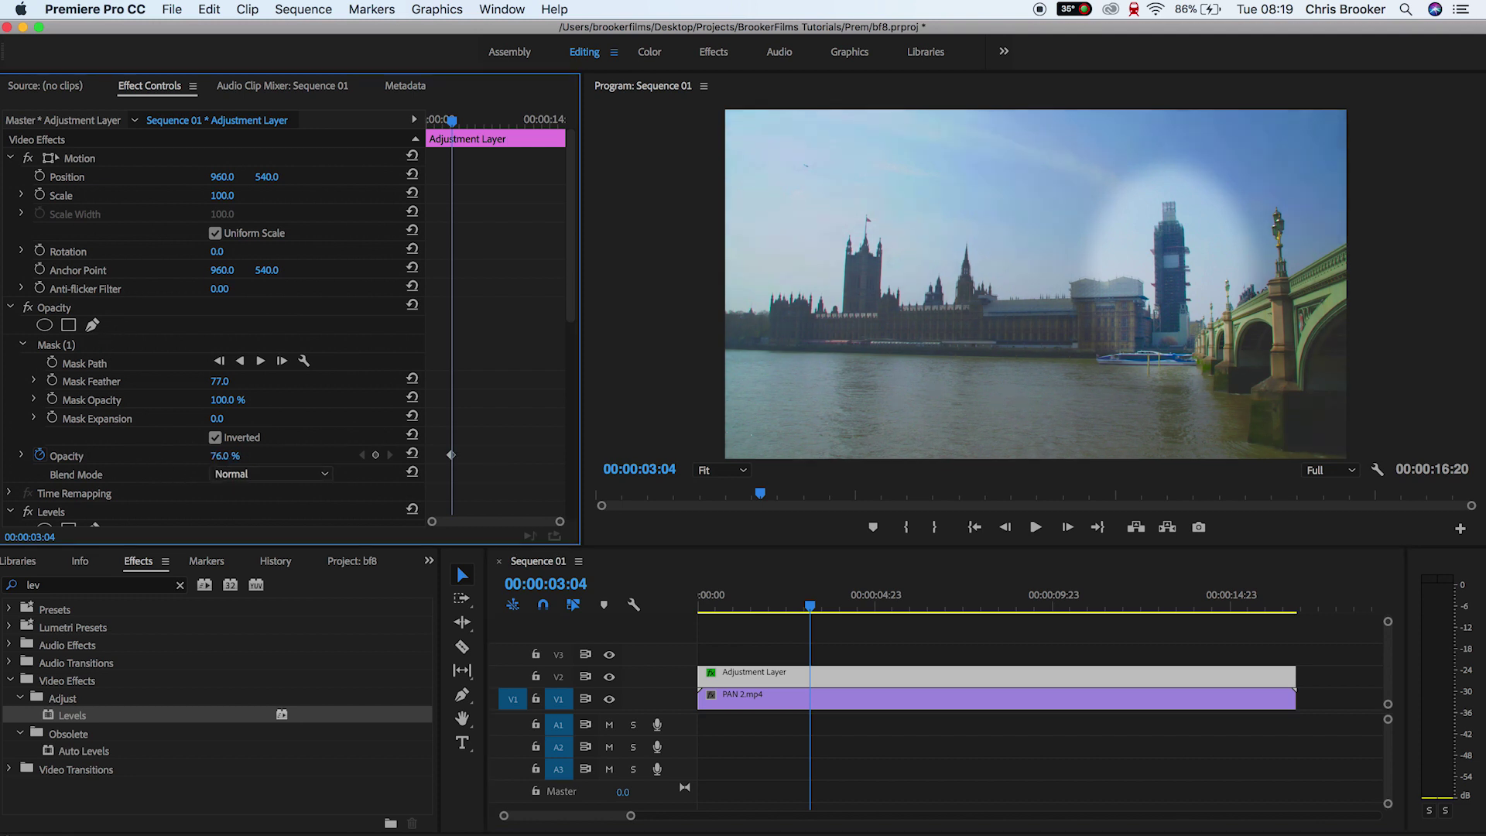
pyautogui.press('Return')
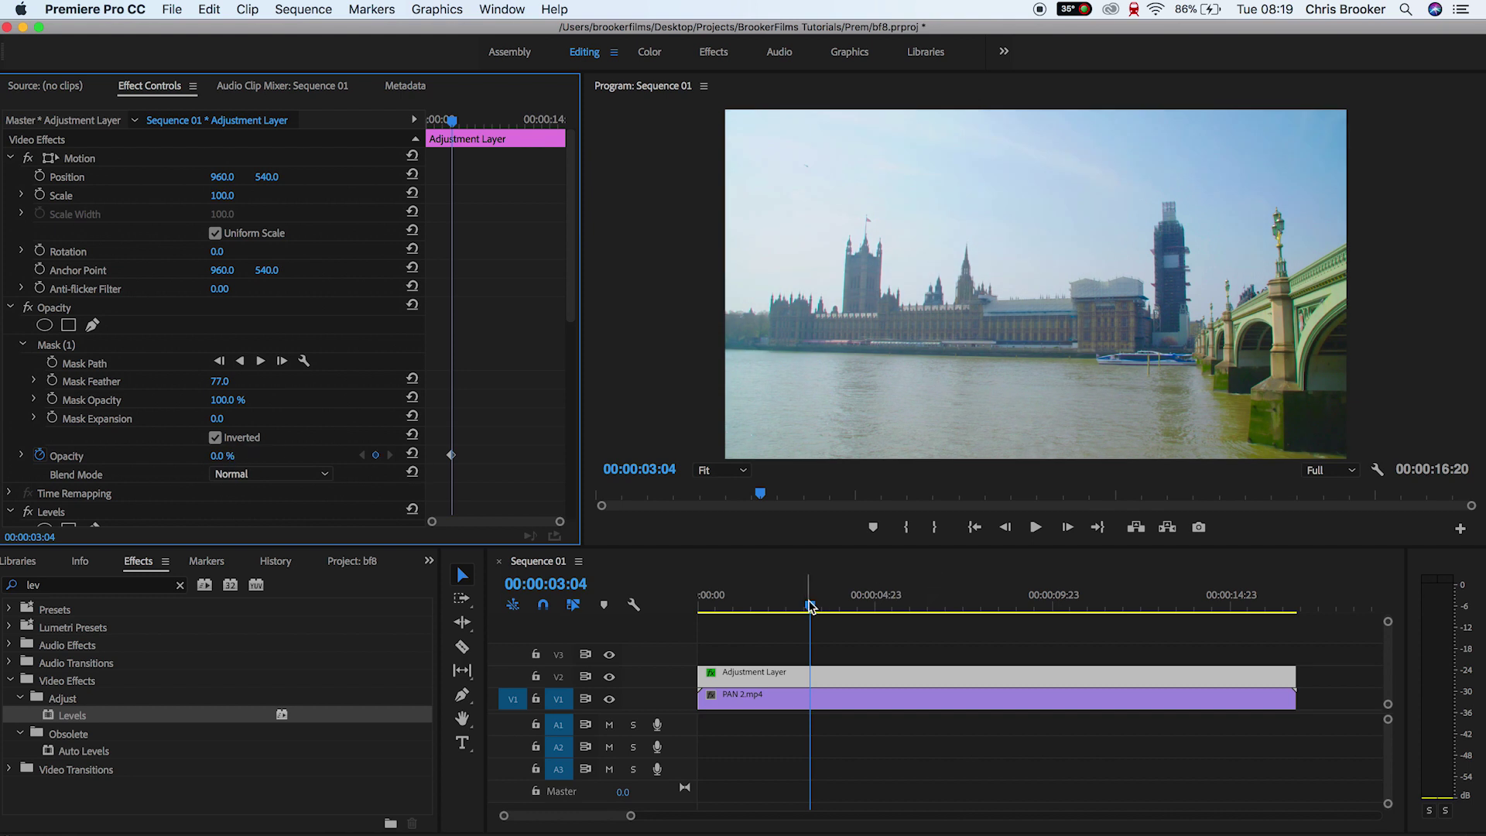
pyautogui.moveTo(810, 605); pyautogui.dragTo(854, 606)
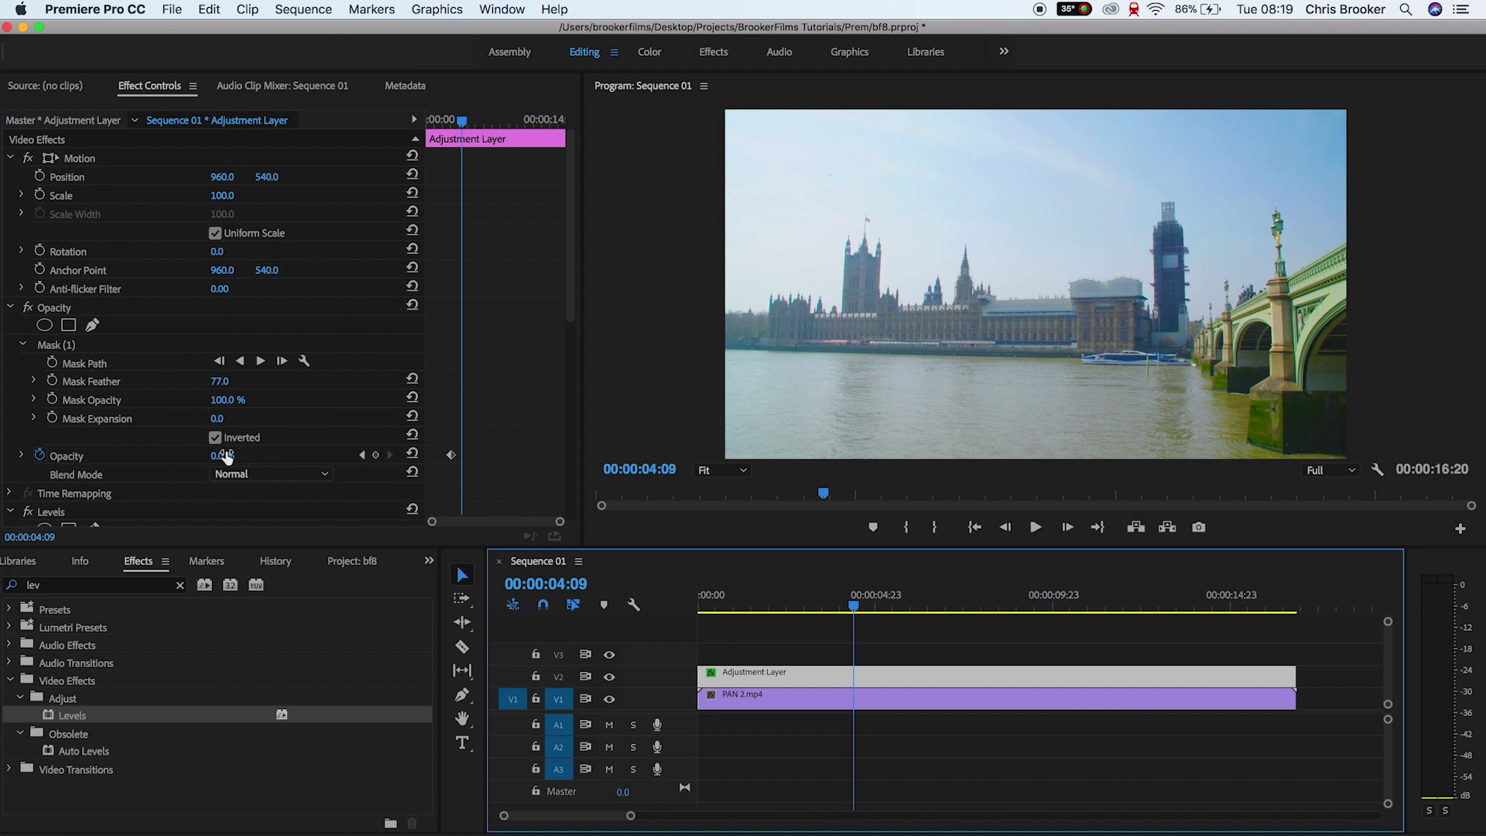
pyautogui.click(226, 456)
pyautogui.write('100')
pyautogui.press('Return')
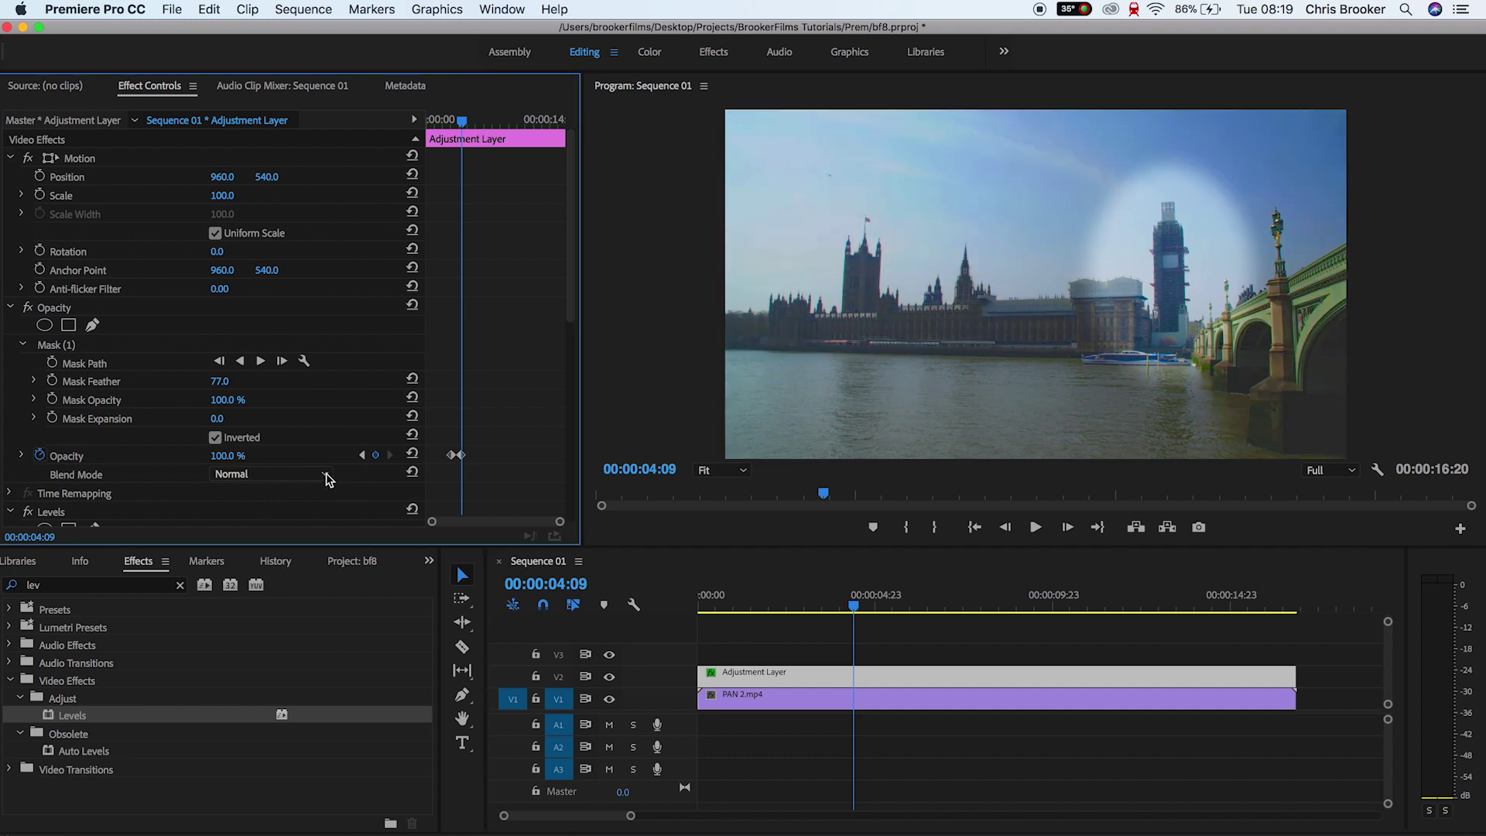
# Step: Play back the fade-in to find where the fade-out should begin
pyautogui.moveTo(852, 606); pyautogui.dragTo(803, 606)
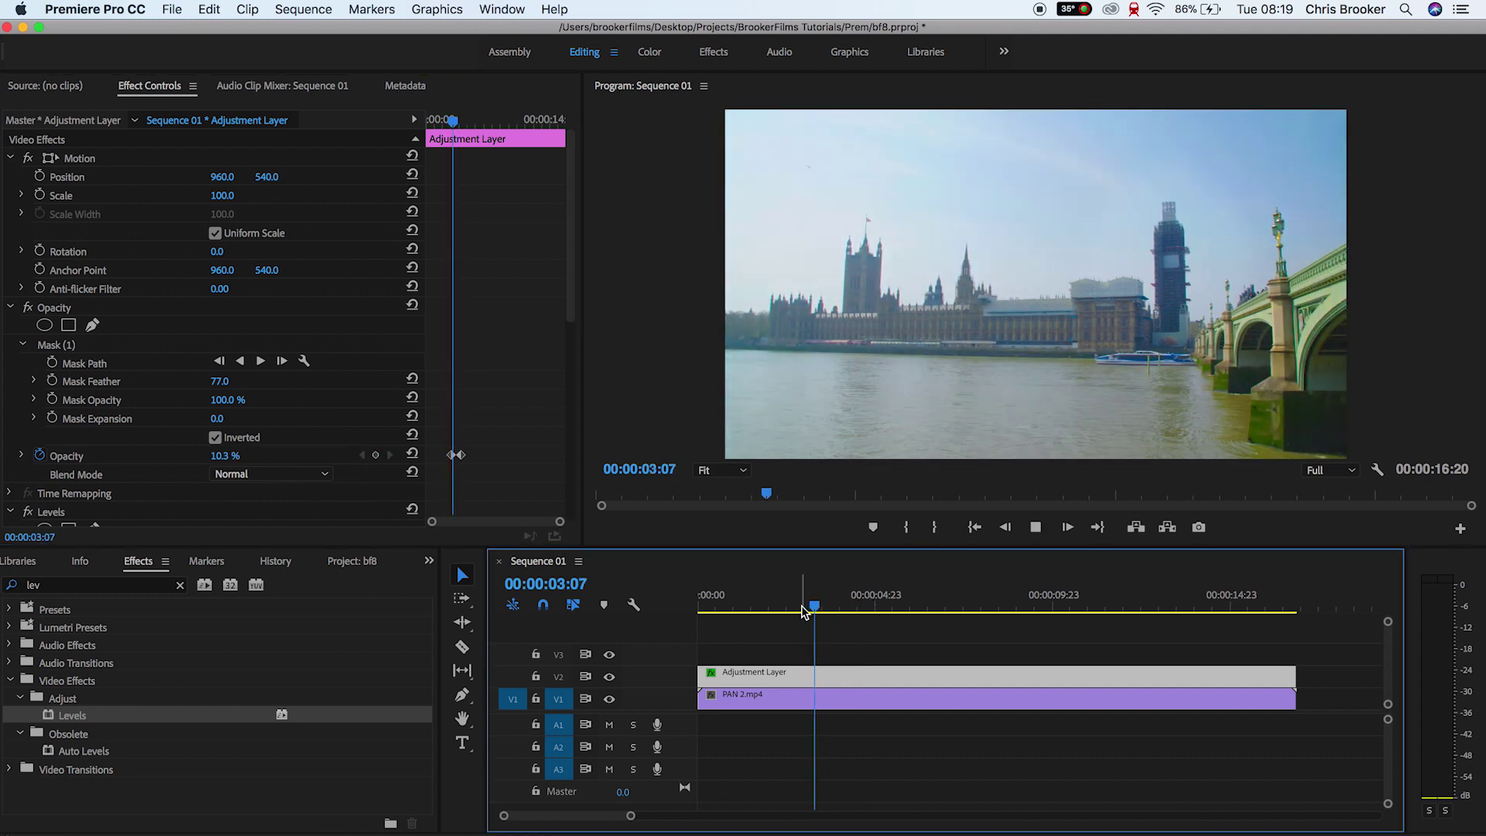
pyautogui.press('space')
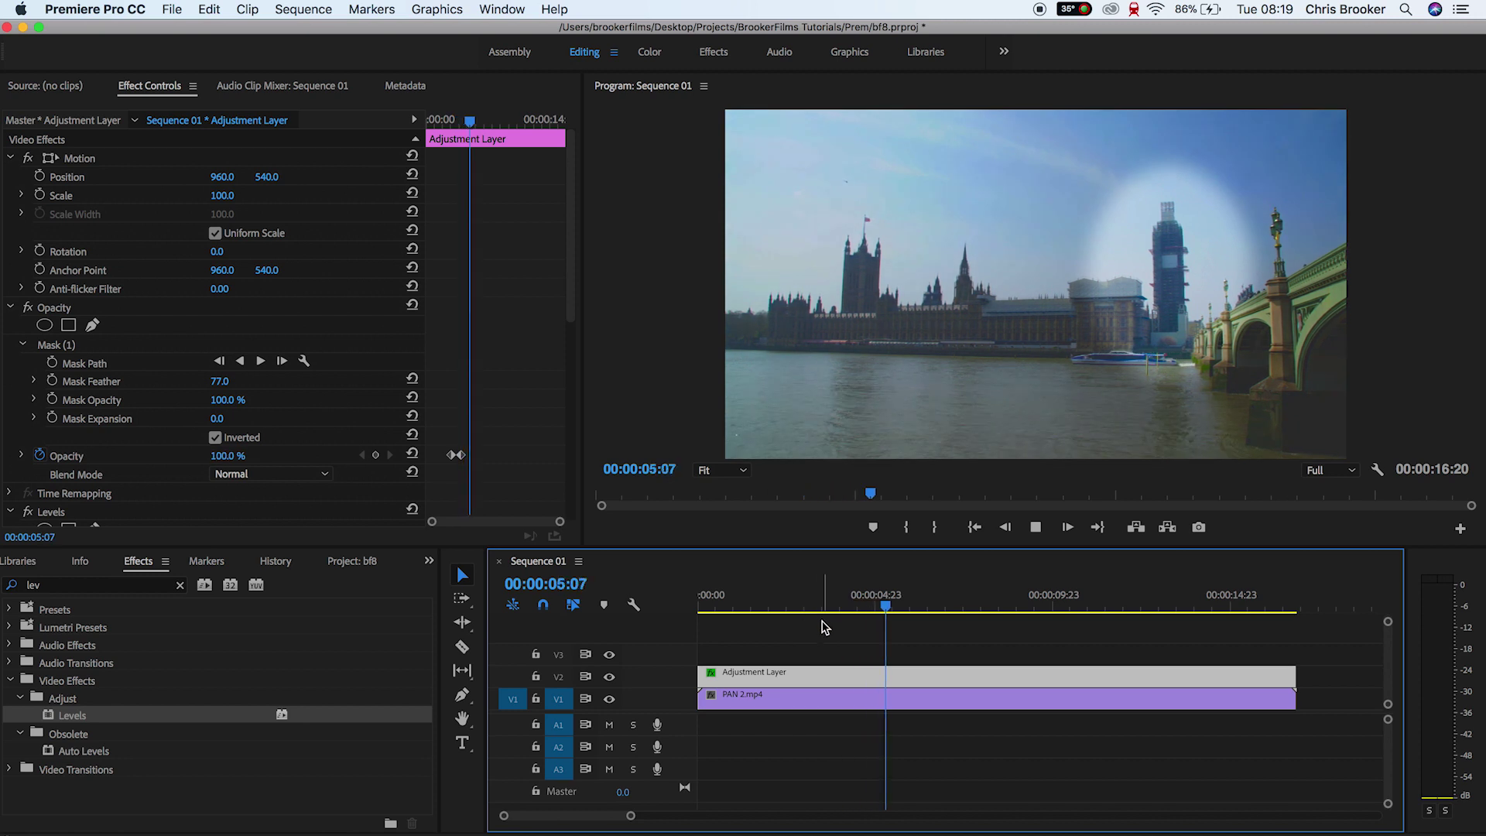
pyautogui.press('space')
pyautogui.click(866, 608)
pyautogui.moveTo(866, 609); pyautogui.dragTo(783, 608)
pyautogui.press('space')
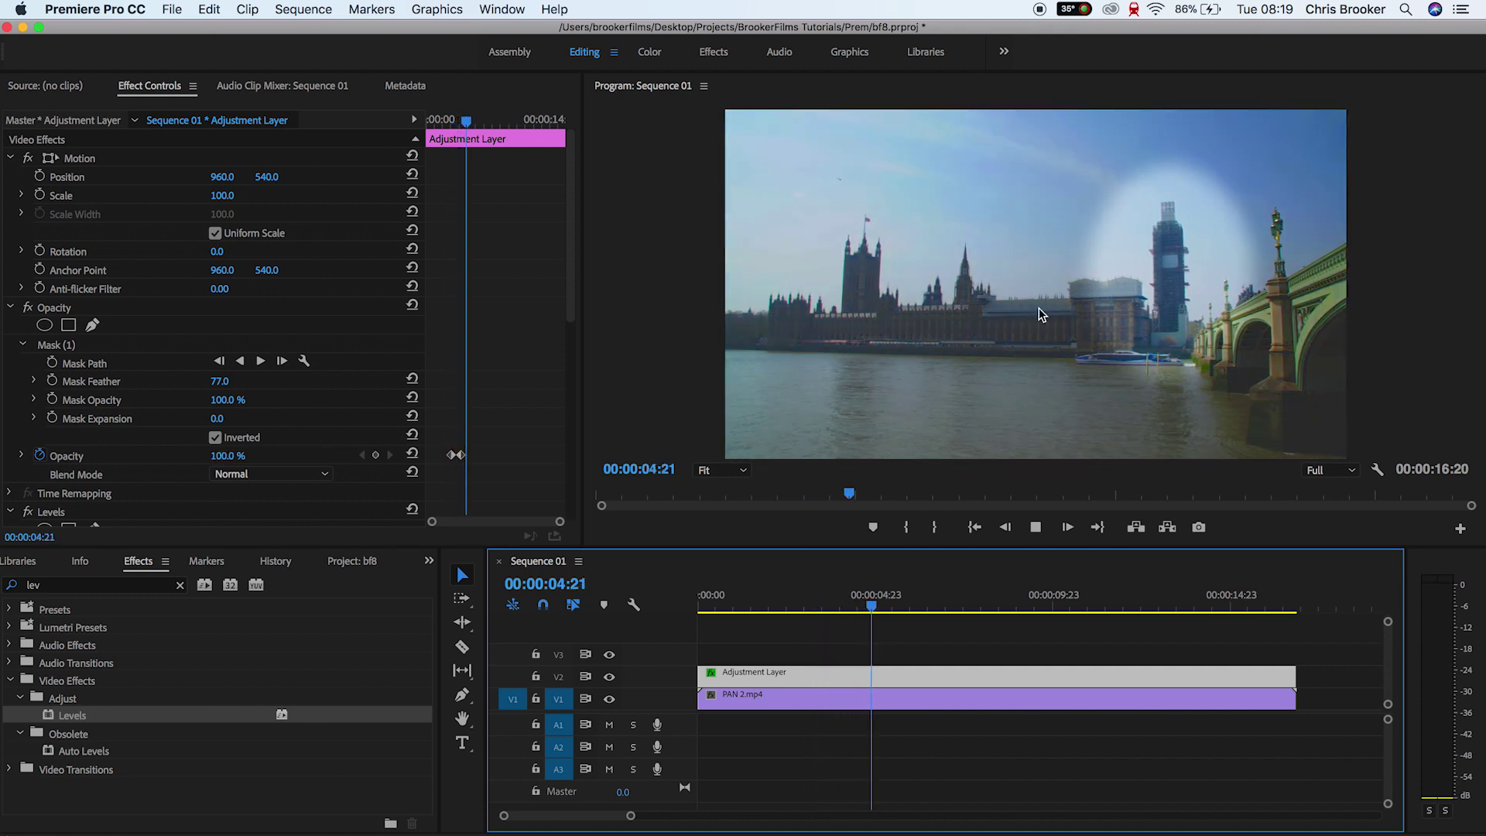
pyautogui.press('space')
# Step: Hold 100% Opacity with a keyframe at 07:05 and fade to 0% at 08:14
pyautogui.click(376, 455)
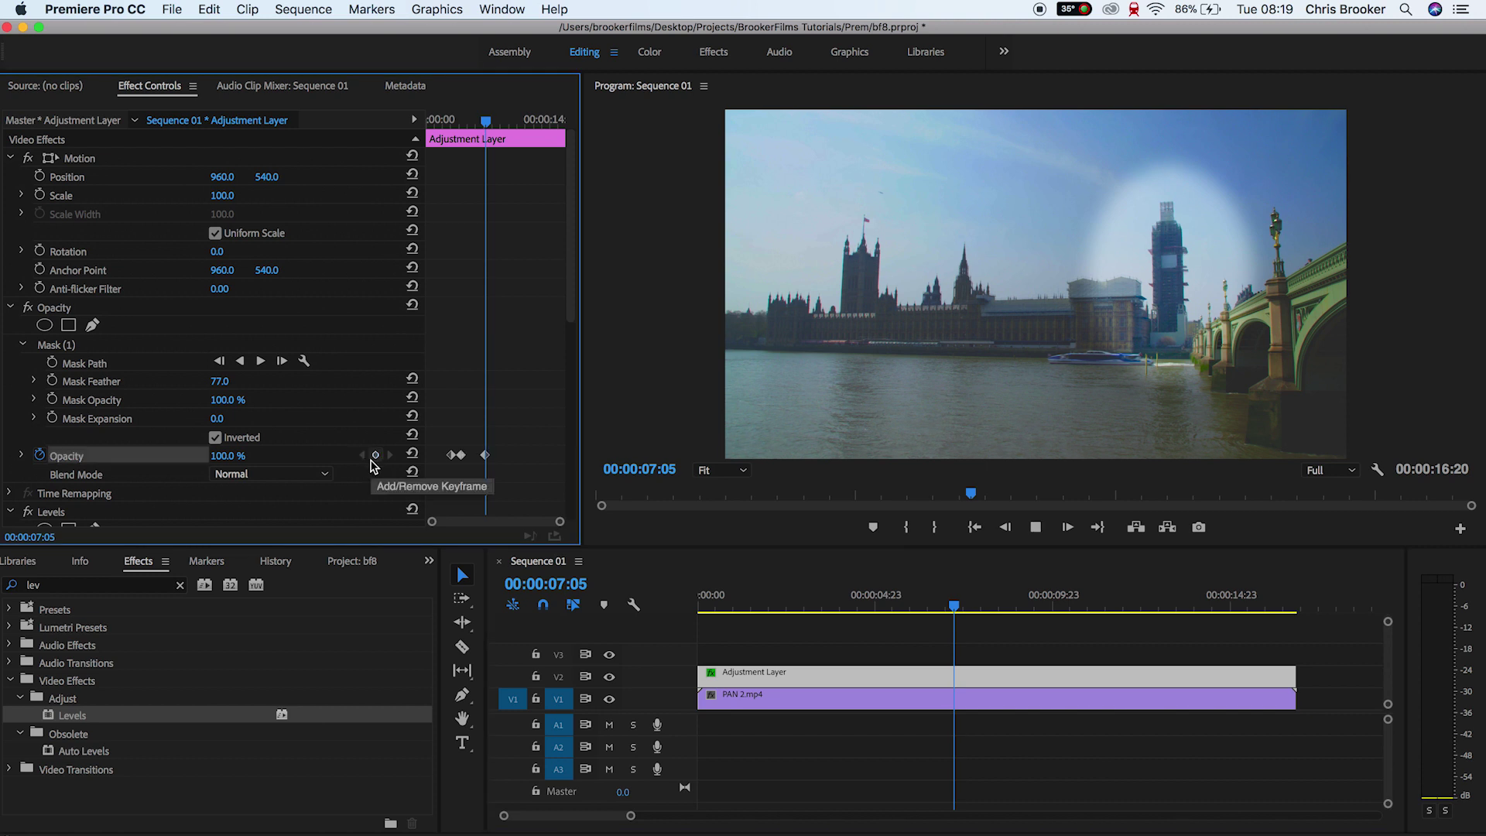
pyautogui.press('space')
pyautogui.press('space')
pyautogui.moveTo(228, 457); pyautogui.dragTo(116, 457)
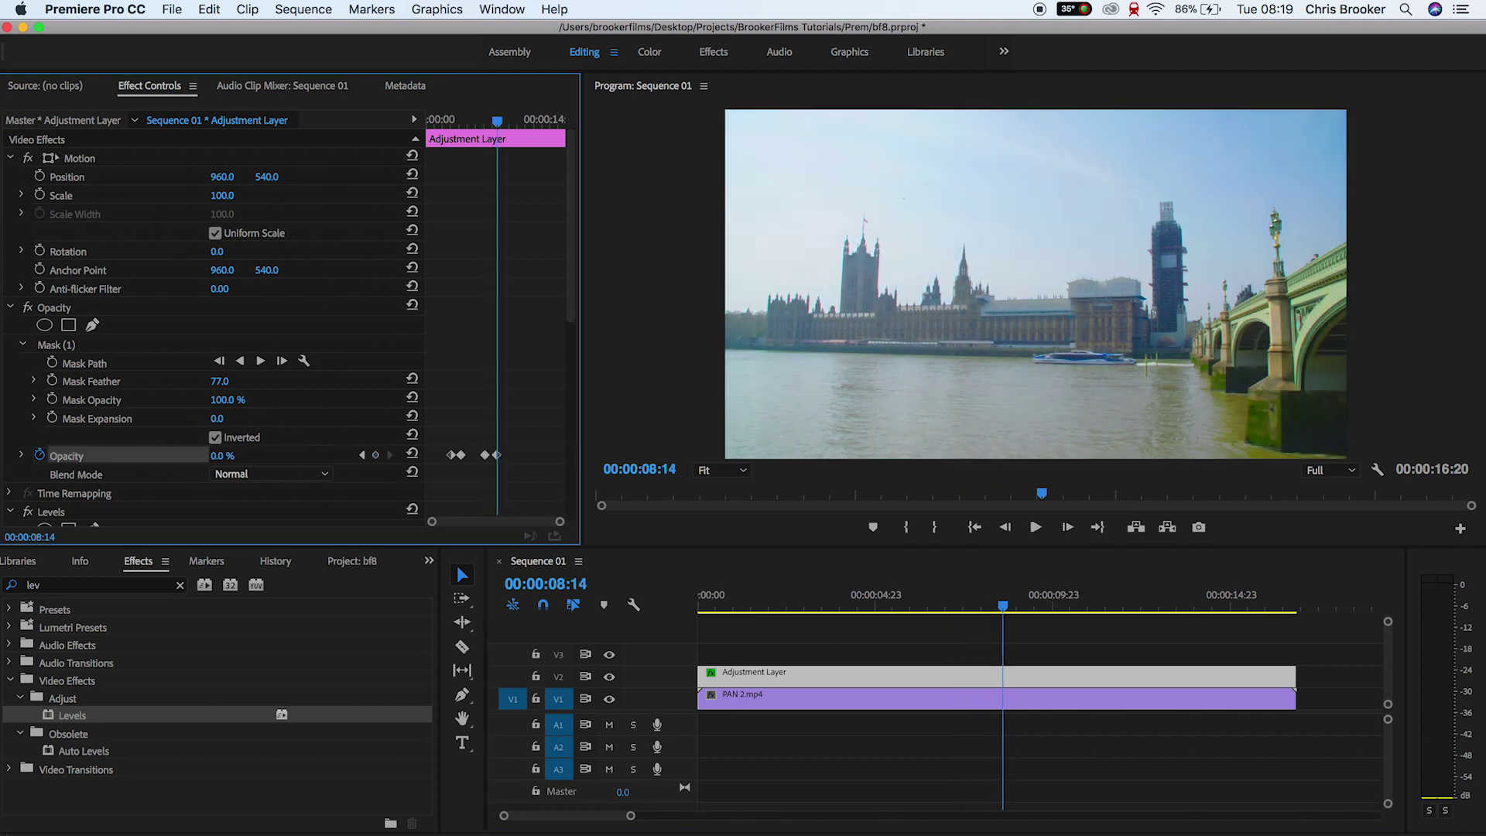
pyautogui.moveTo(833, 582); pyautogui.dragTo(802, 588)
pyautogui.press('space')
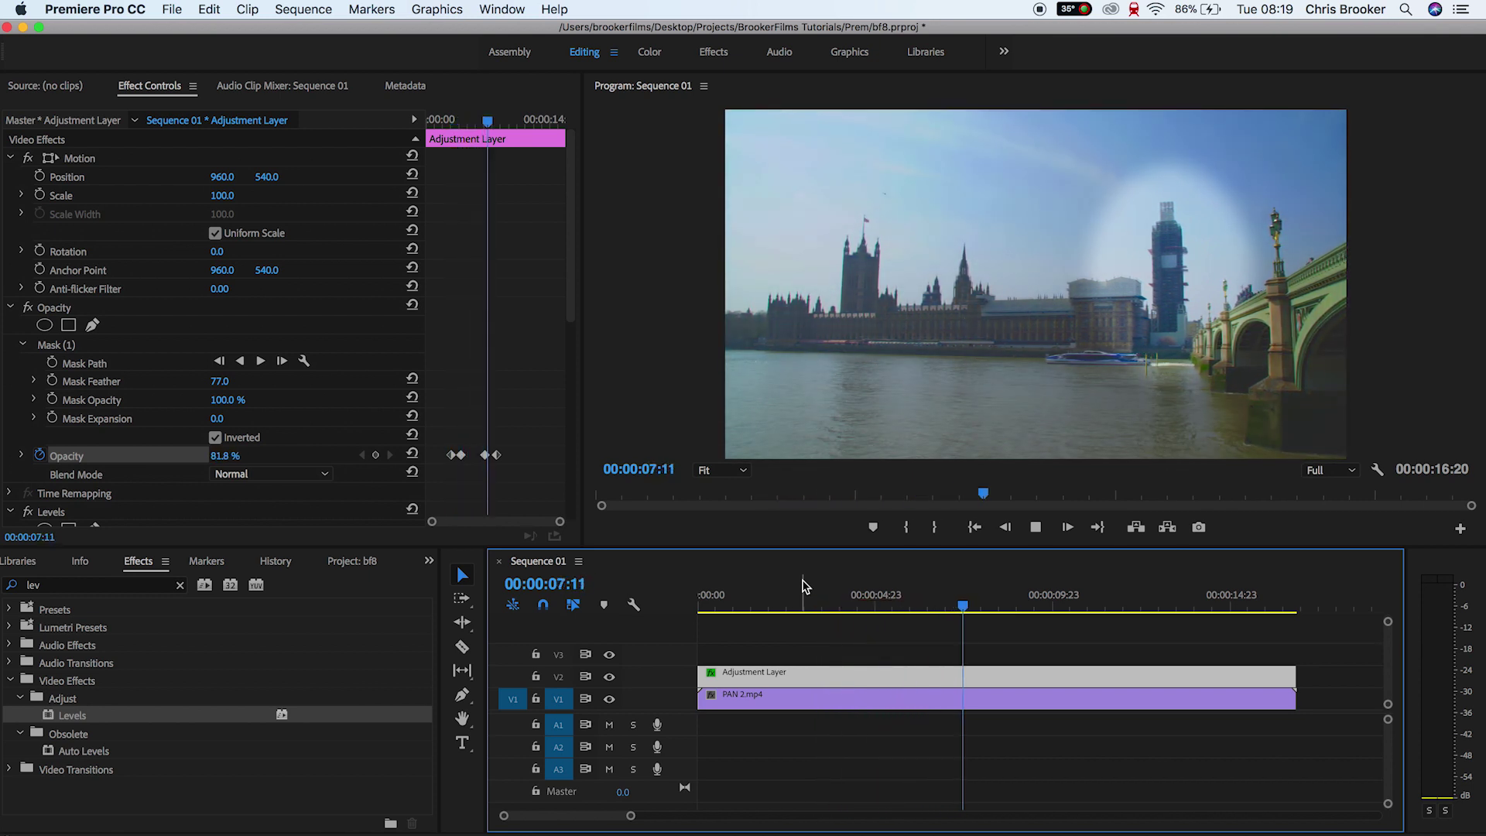
# Step: At 04:12, move the mask from Big Ben onto the boat and flatten it around it
pyautogui.press('space')
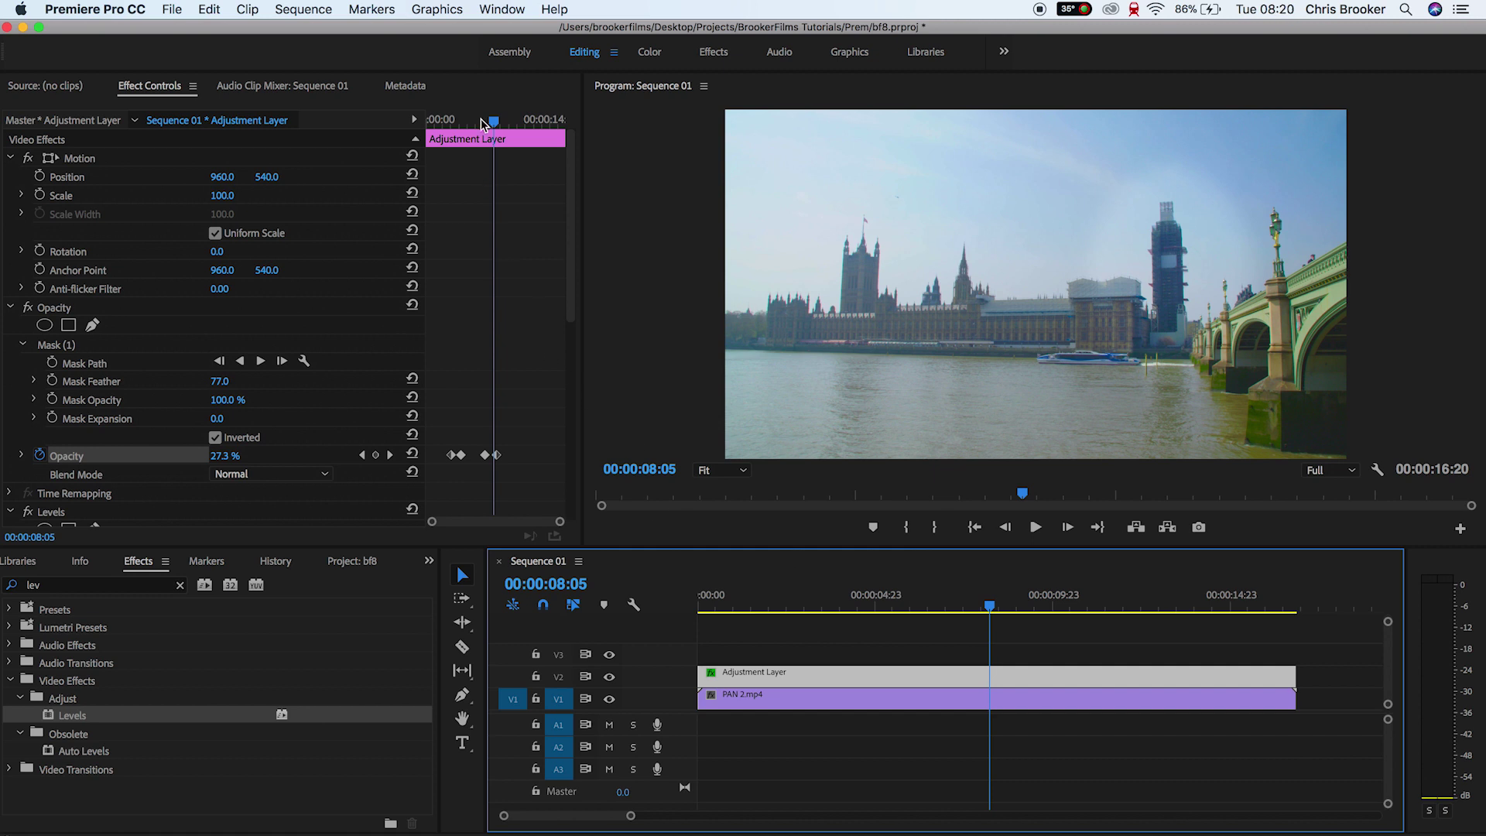
pyautogui.moveTo(482, 122); pyautogui.dragTo(463, 121)
pyautogui.click(72, 348)
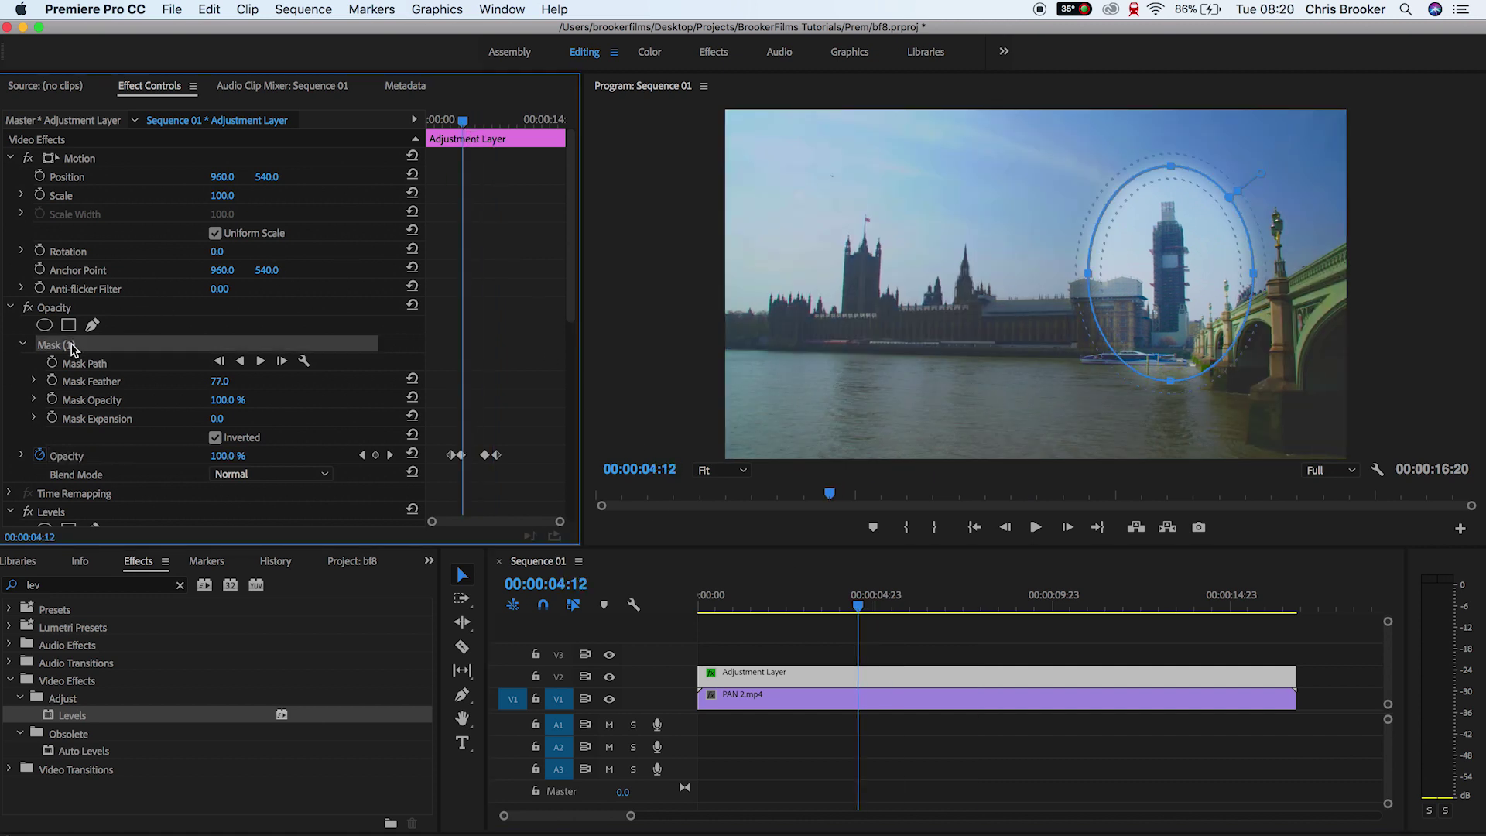
pyautogui.moveTo(1192, 267); pyautogui.dragTo(1157, 311)
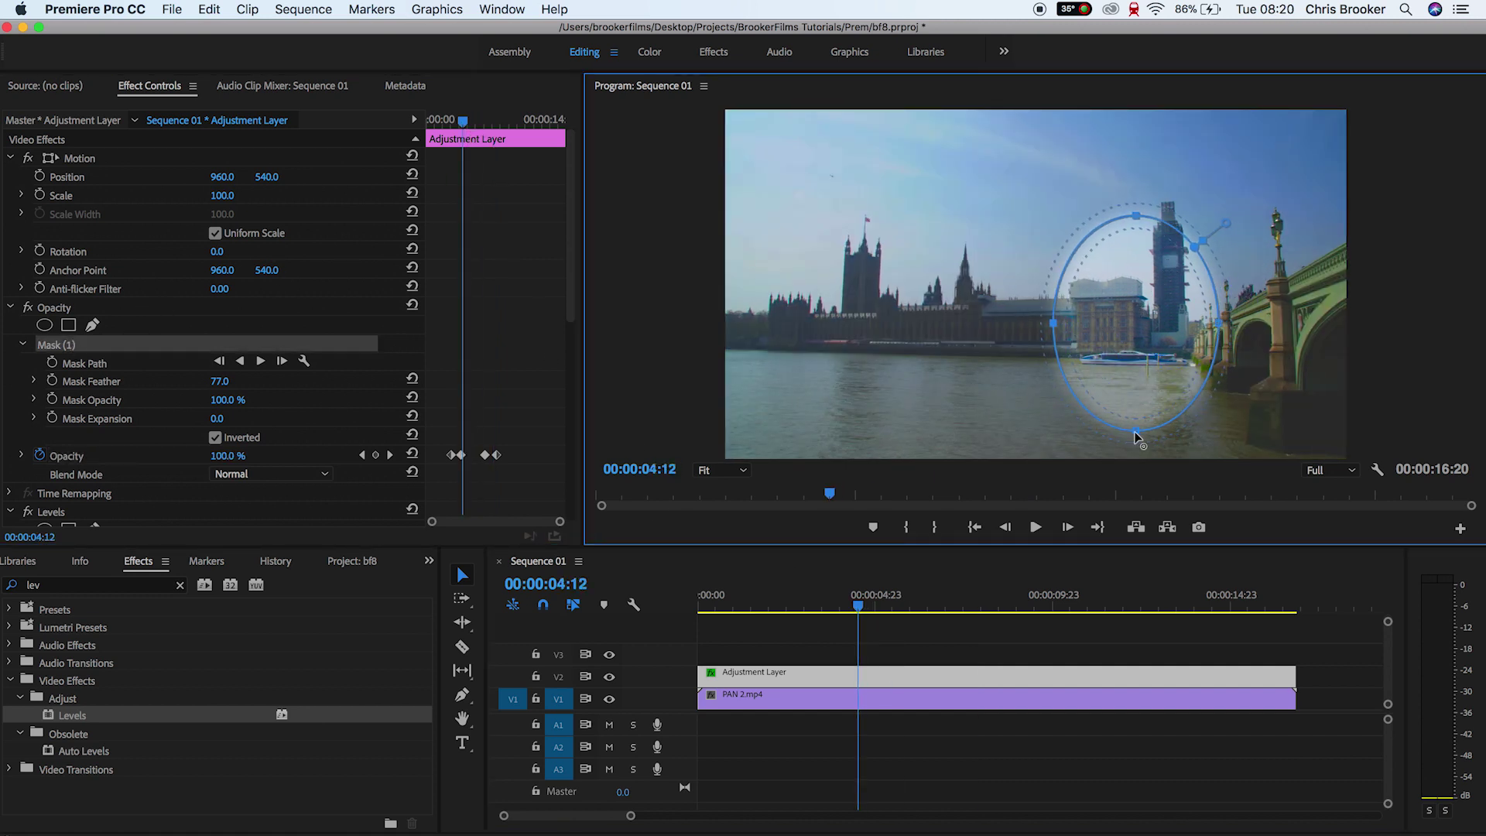
pyautogui.moveTo(1133, 405); pyautogui.dragTo(1135, 393)
pyautogui.moveTo(1143, 225); pyautogui.dragTo(1137, 308)
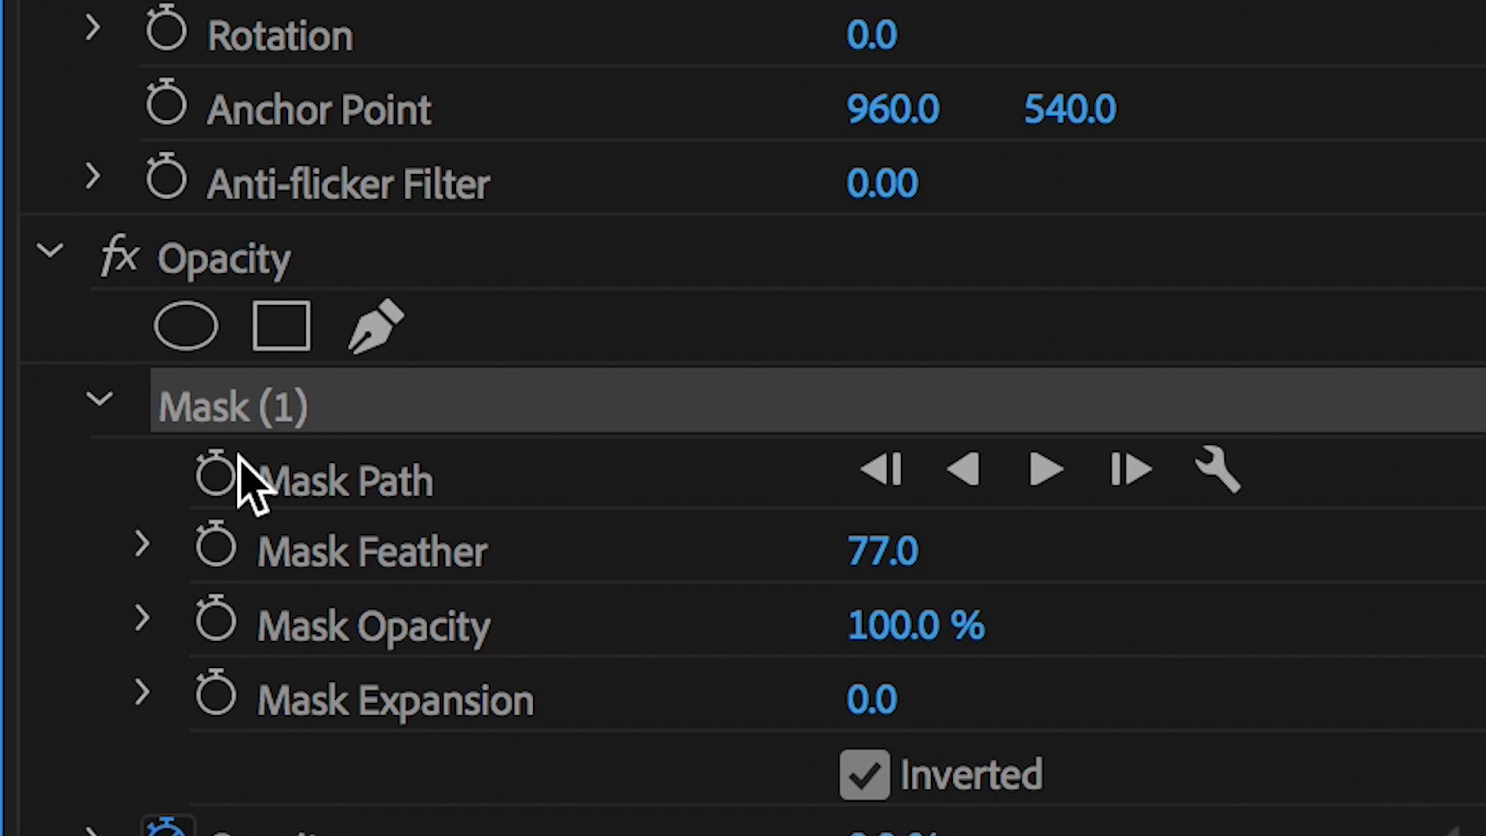
# Step: Keyframe the mask path over the boat at 03:00, 07:07 and 08:11
pyautogui.click(217, 477)
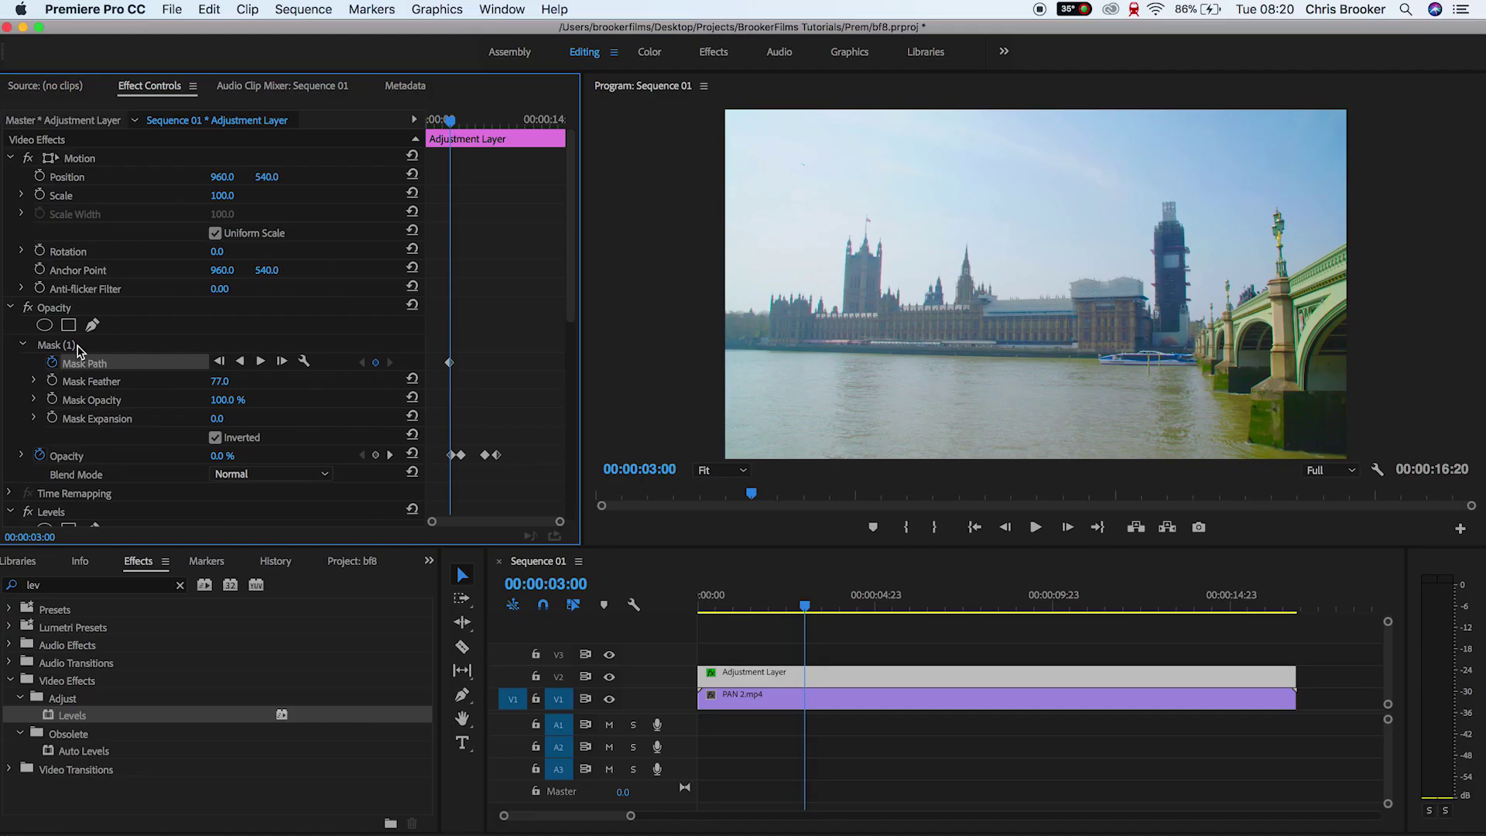
pyautogui.click(78, 346)
pyautogui.moveTo(1123, 356); pyautogui.dragTo(1152, 359)
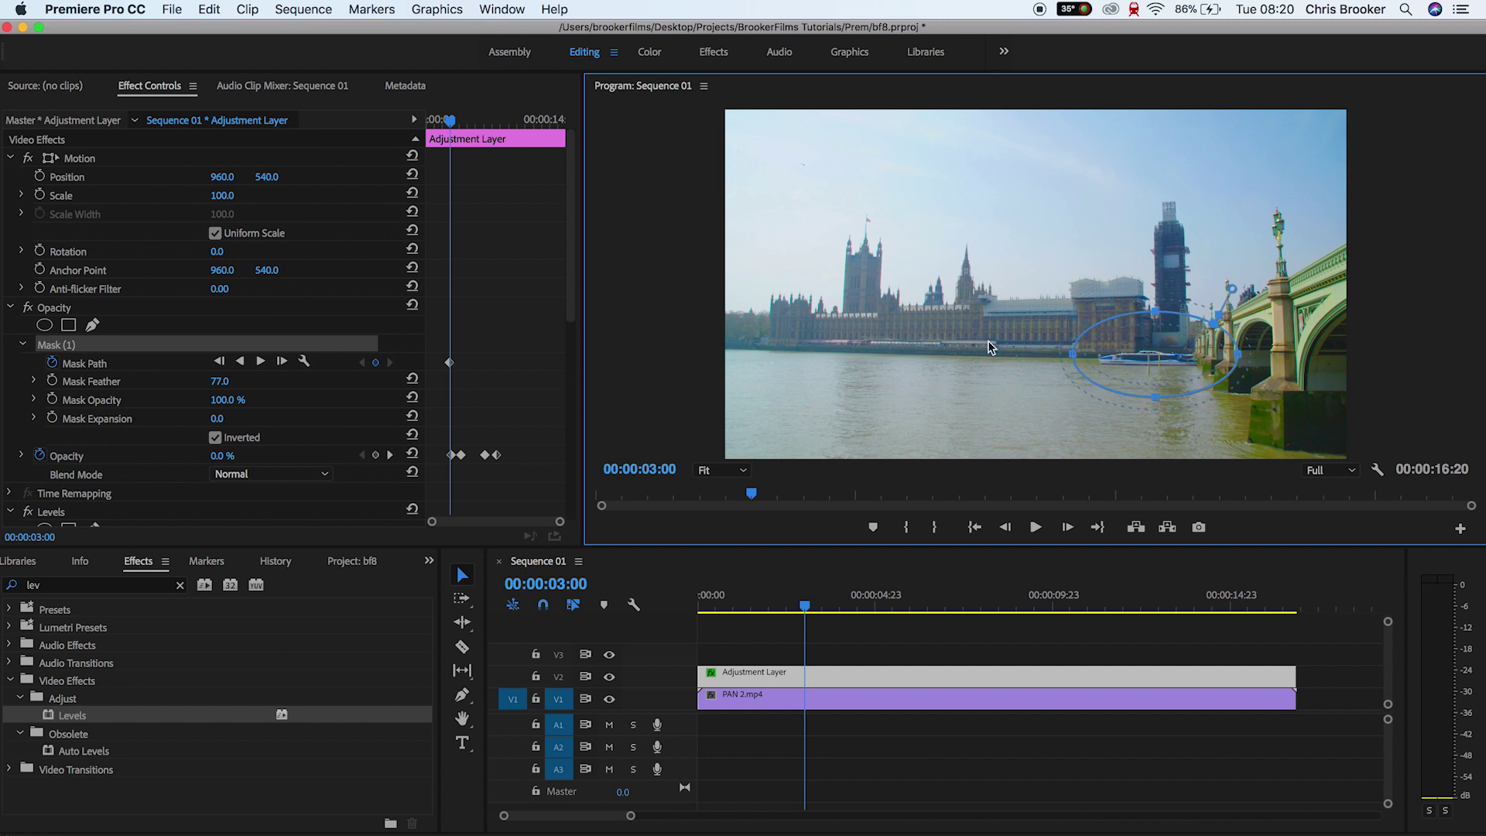
pyautogui.moveTo(477, 123); pyautogui.dragTo(486, 122)
pyautogui.moveTo(1142, 360); pyautogui.dragTo(1085, 359)
pyautogui.moveTo(485, 122); pyautogui.dragTo(496, 126)
pyautogui.moveTo(1131, 380); pyautogui.dragTo(1116, 380)
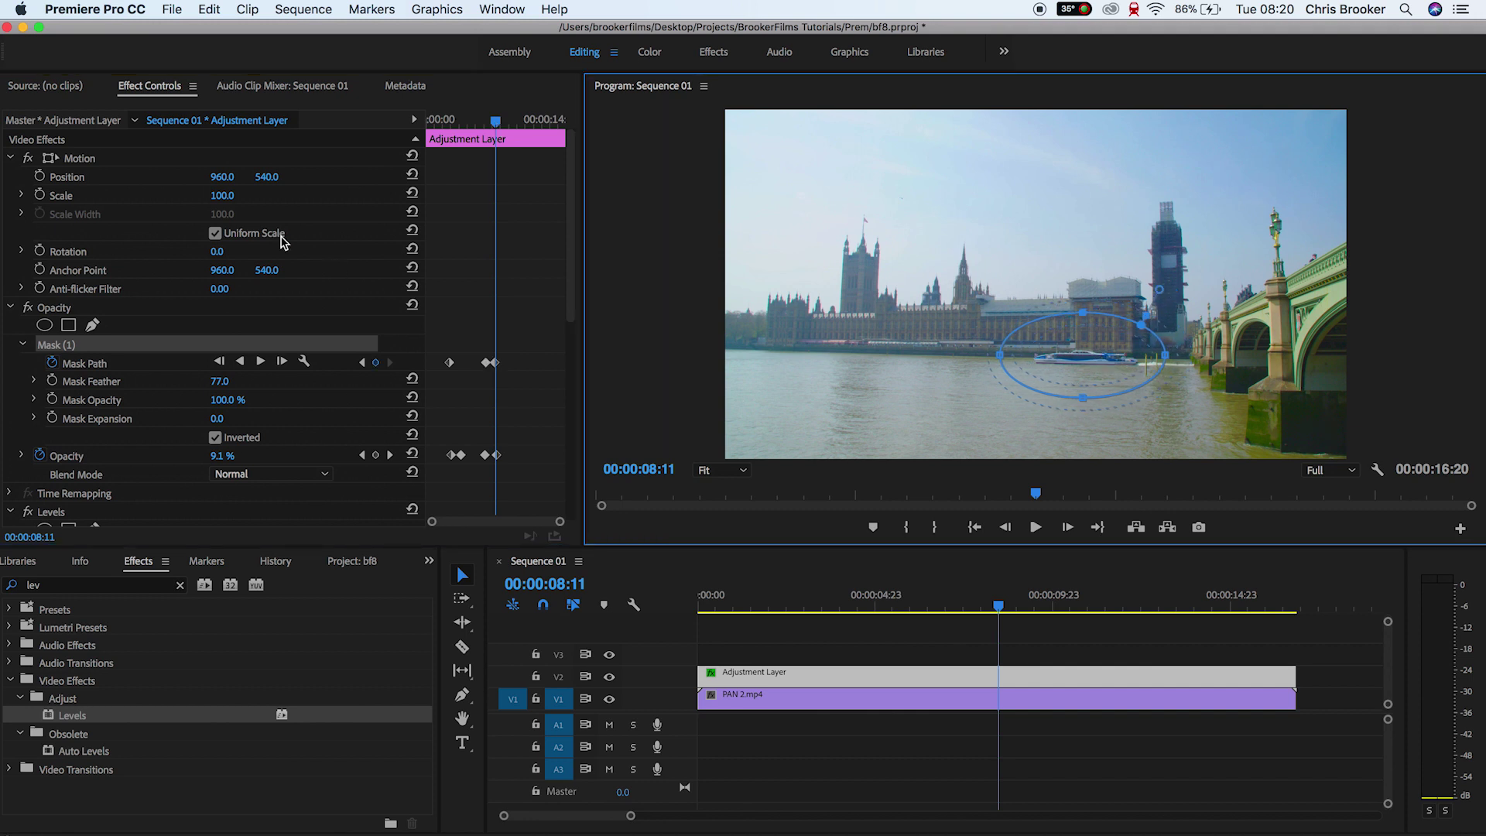
# Step: Nudge the ellipse onto the boat near 01:17 and preview the tracked spotlight
pyautogui.moveTo(478, 123); pyautogui.dragTo(445, 137)
pyautogui.moveTo(1170, 346); pyautogui.dragTo(1173, 350)
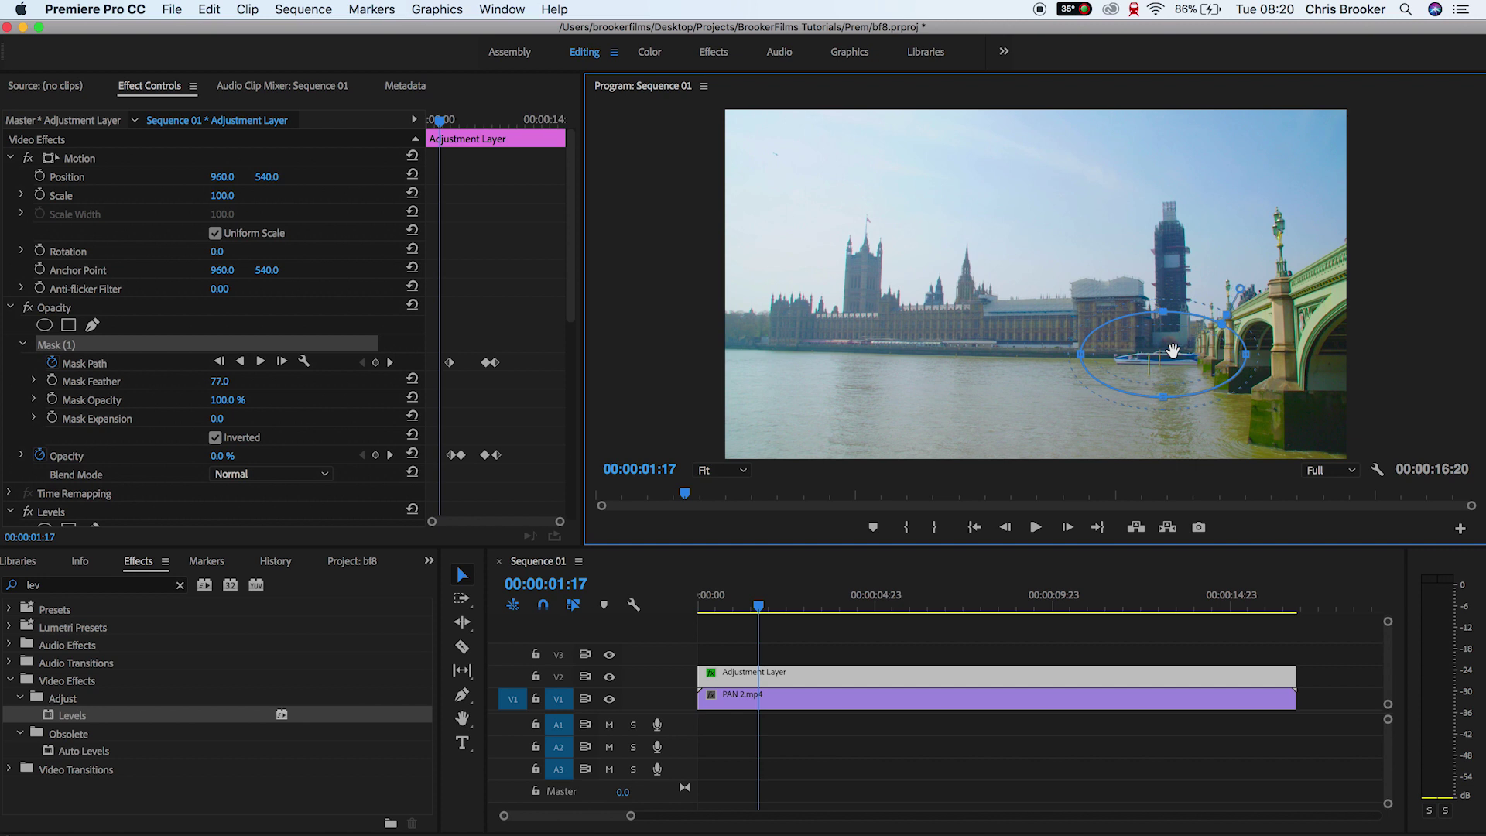
pyautogui.click(857, 686)
pyautogui.press('space')
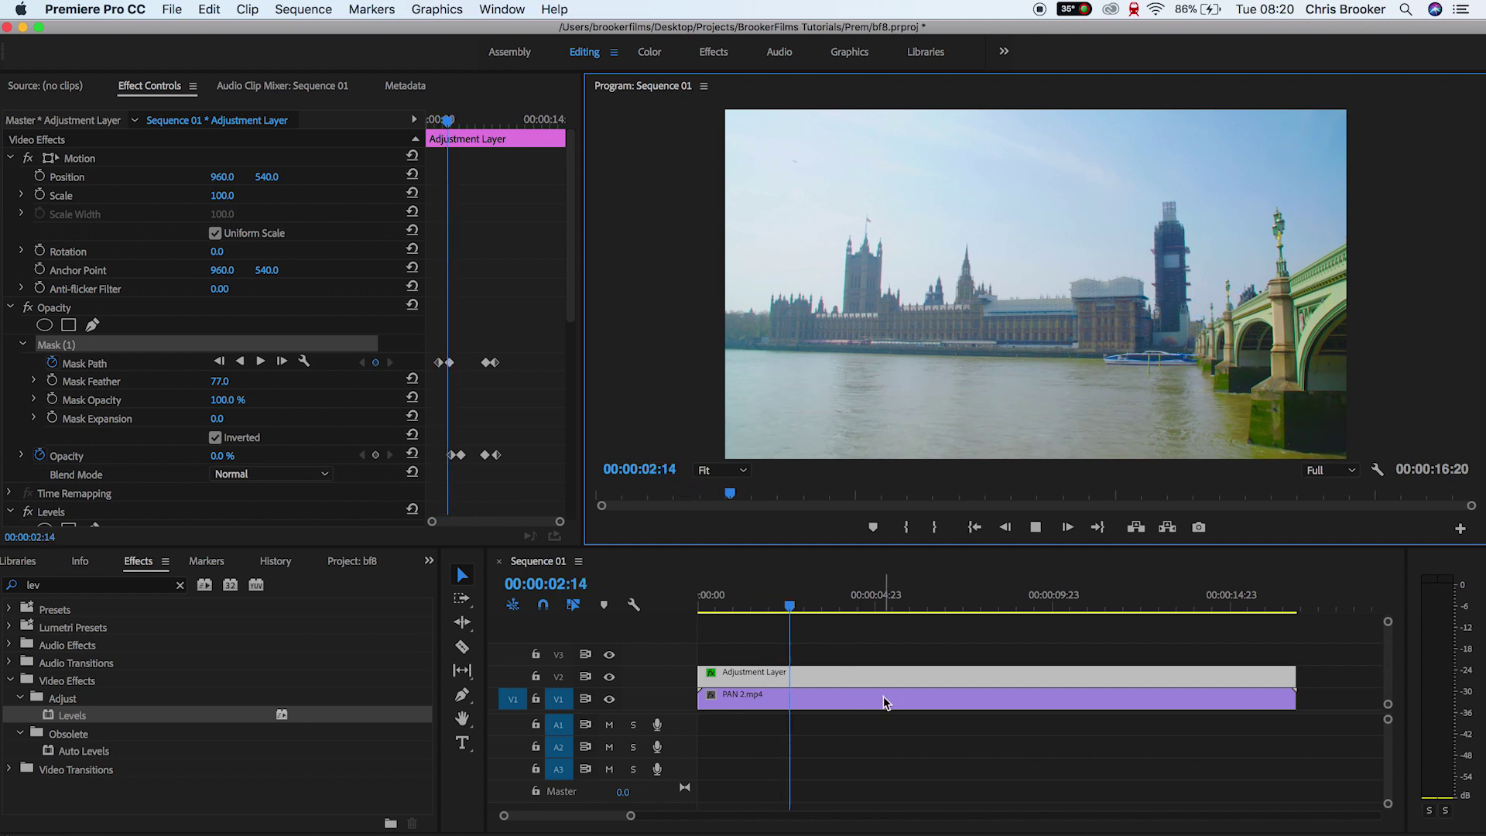